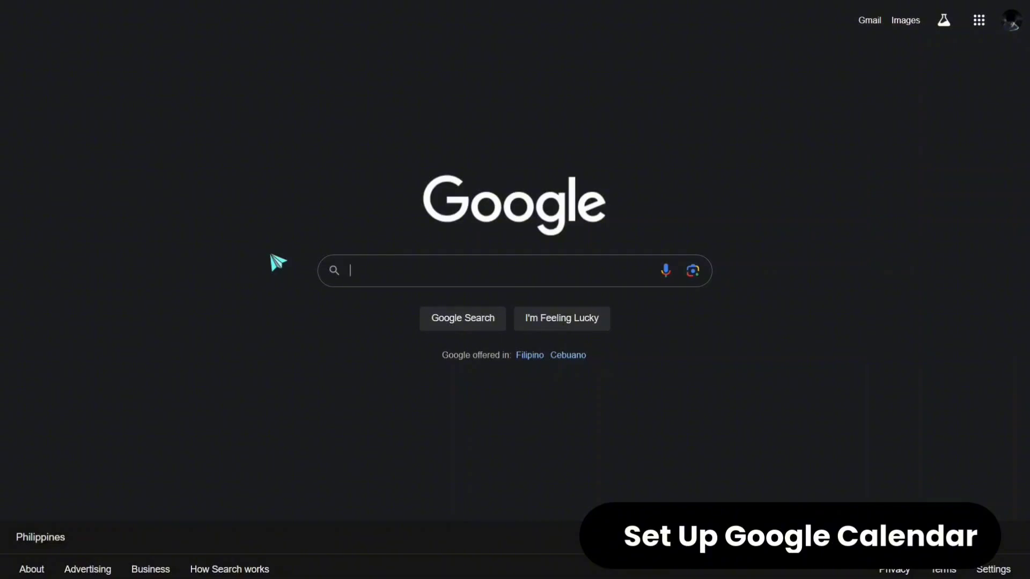
Search Google for calendar.google.com and open the Google Calendar site from the results.
{"action": "type", "text": "calendar.go"}
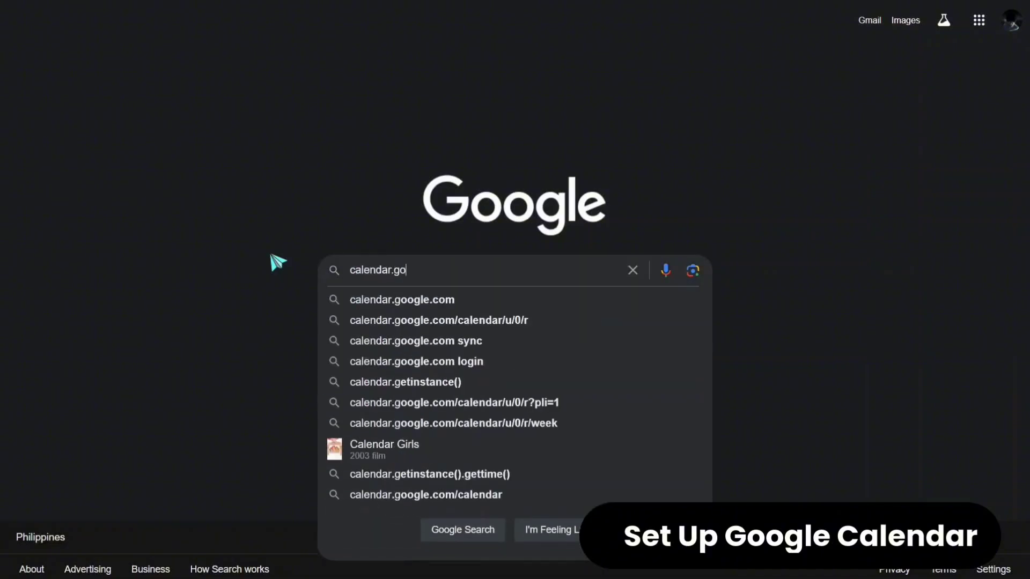
{"action": "type", "text": "ogle.com"}
{"action": "key", "text": "Return"}
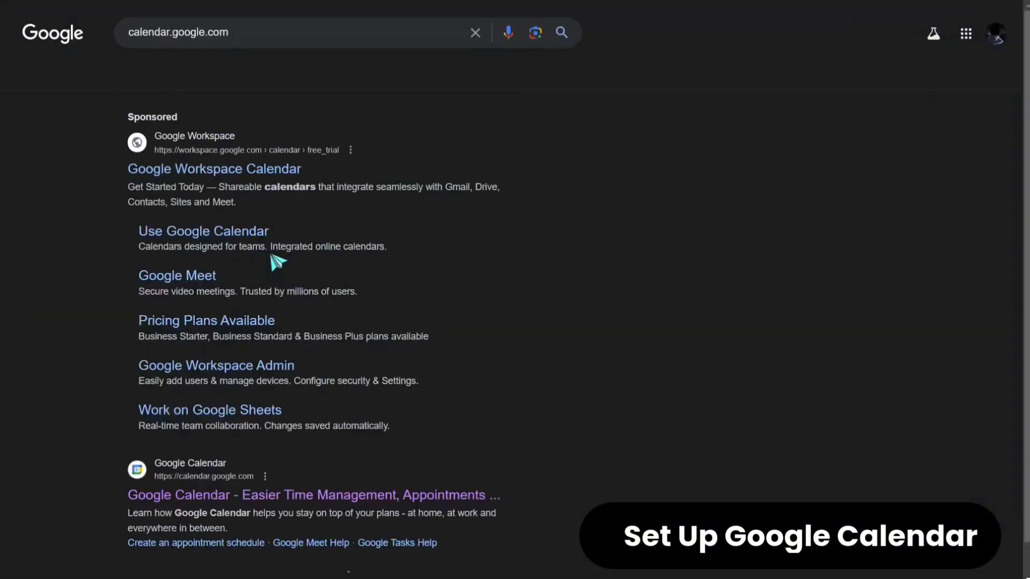
{"action": "scroll", "coordinate": [315, 395], "scroll_direction": "down", "scroll_amount": 2}
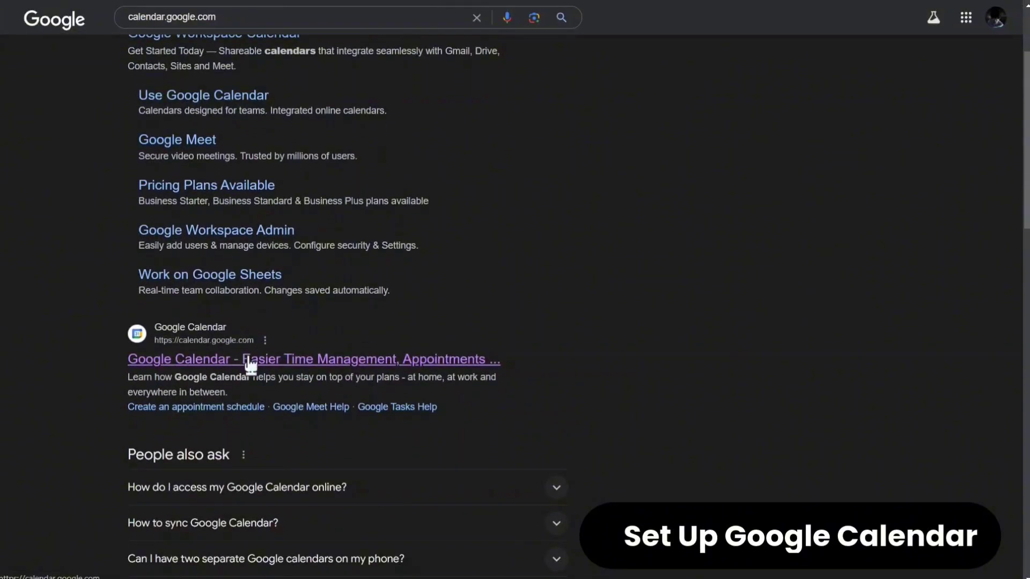
{"action": "left_click", "coordinate": [253, 357]}
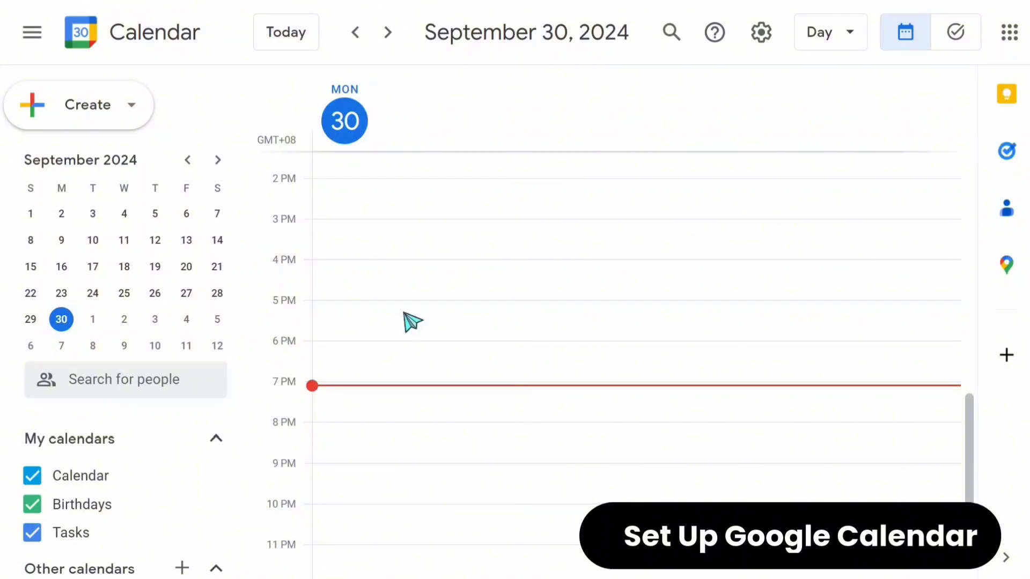
Look at the options for adding other calendars, such as subscribing, creating or importing, and close the list.
{"action": "scroll", "coordinate": [144, 441], "scroll_direction": "down", "scroll_amount": 2}
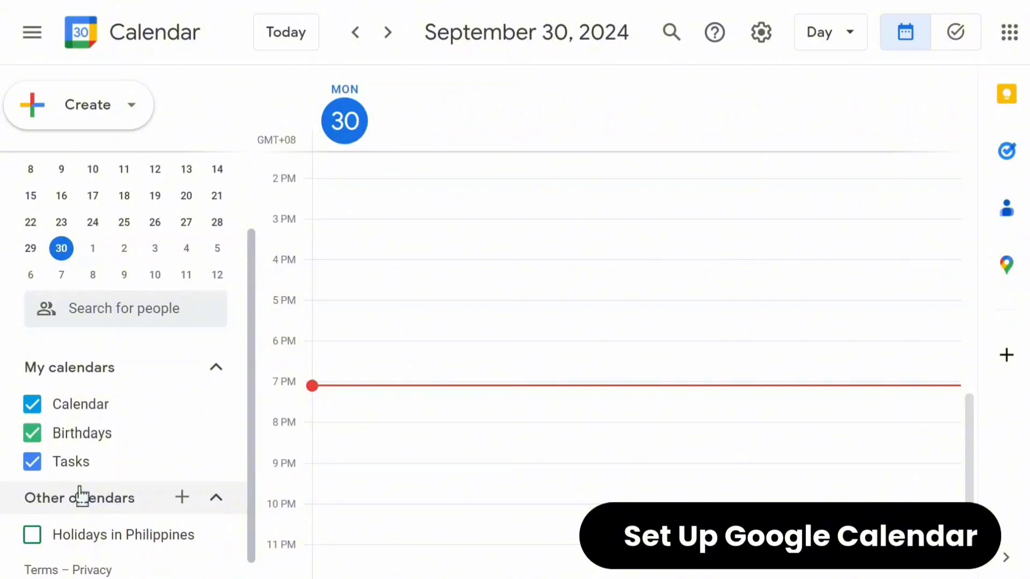
{"action": "left_click", "coordinate": [182, 499]}
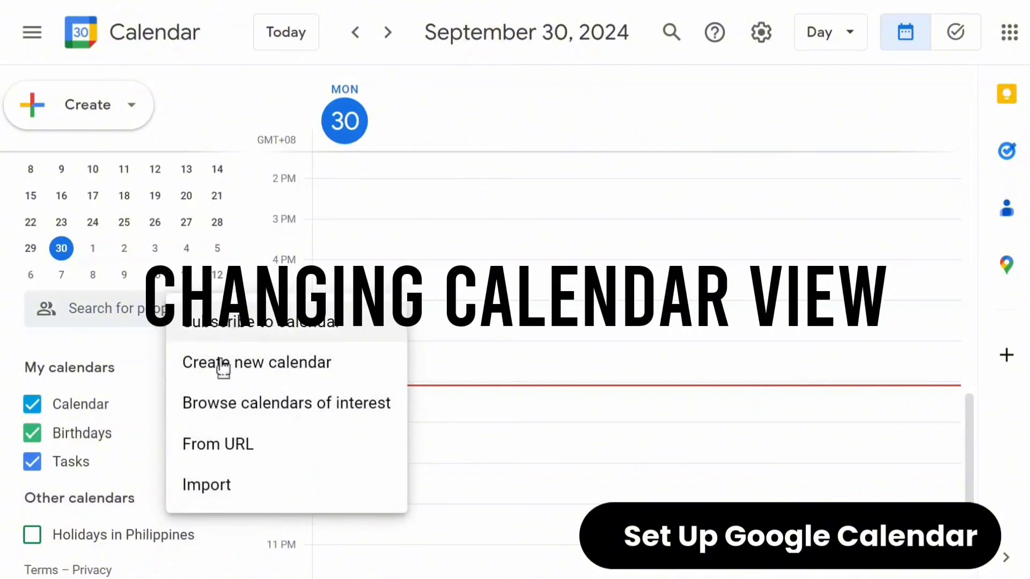
{"action": "left_click", "coordinate": [141, 503]}
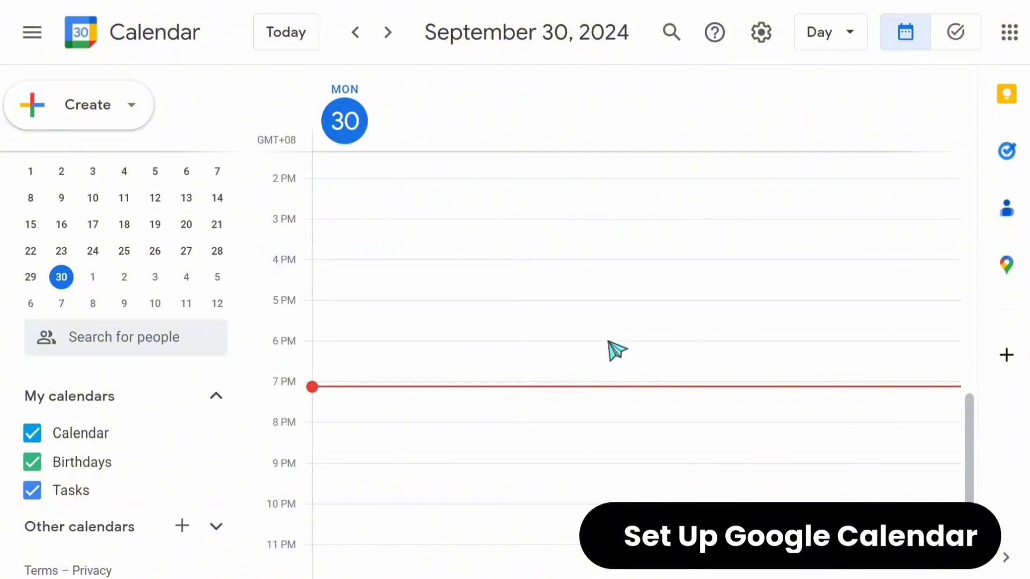
Switch the calendar display through the Day, Week, Month and Year views.
{"action": "left_click", "coordinate": [819, 47]}
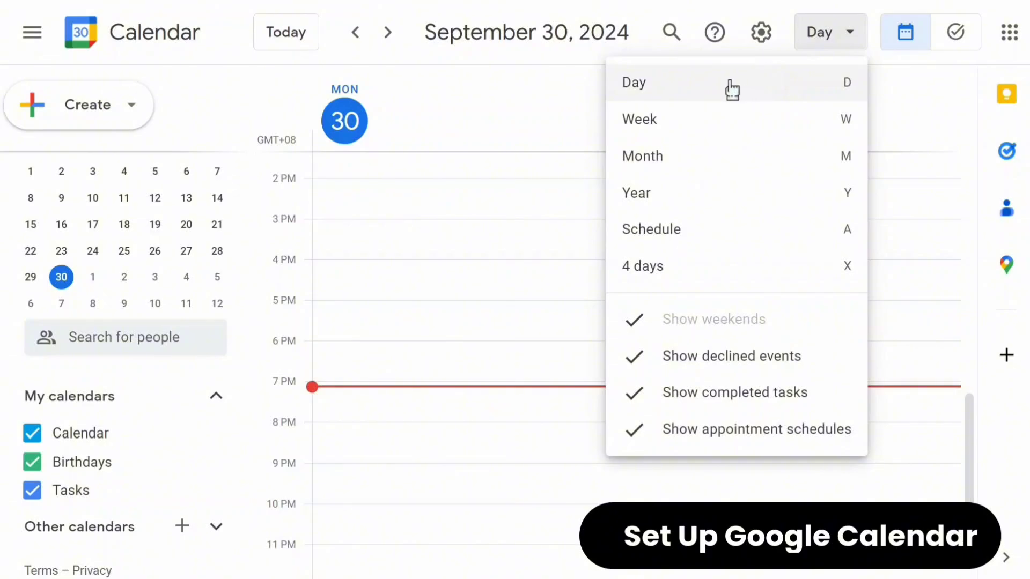
{"action": "left_click", "coordinate": [722, 86]}
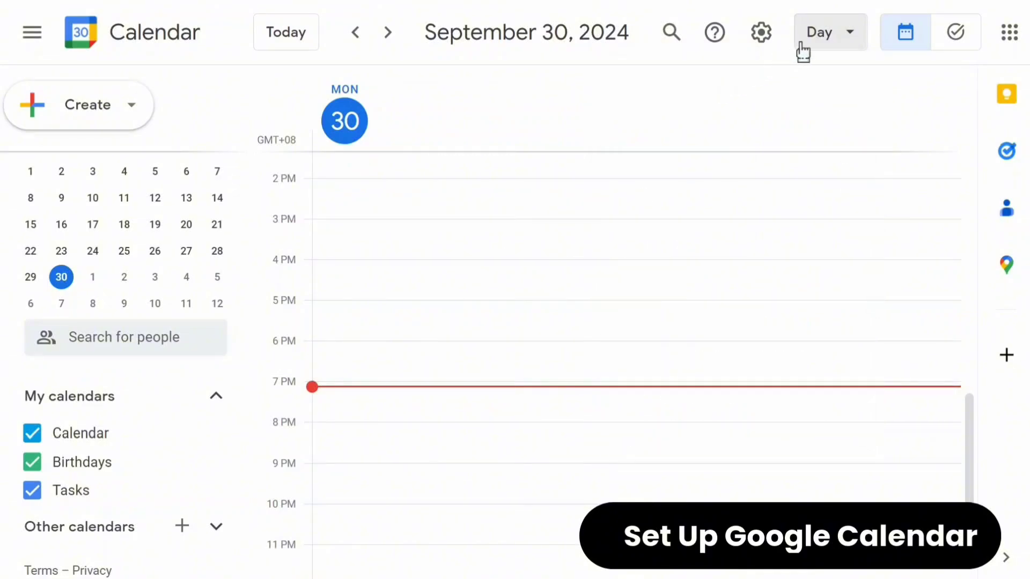
{"action": "left_click", "coordinate": [801, 47]}
{"action": "left_click", "coordinate": [722, 122]}
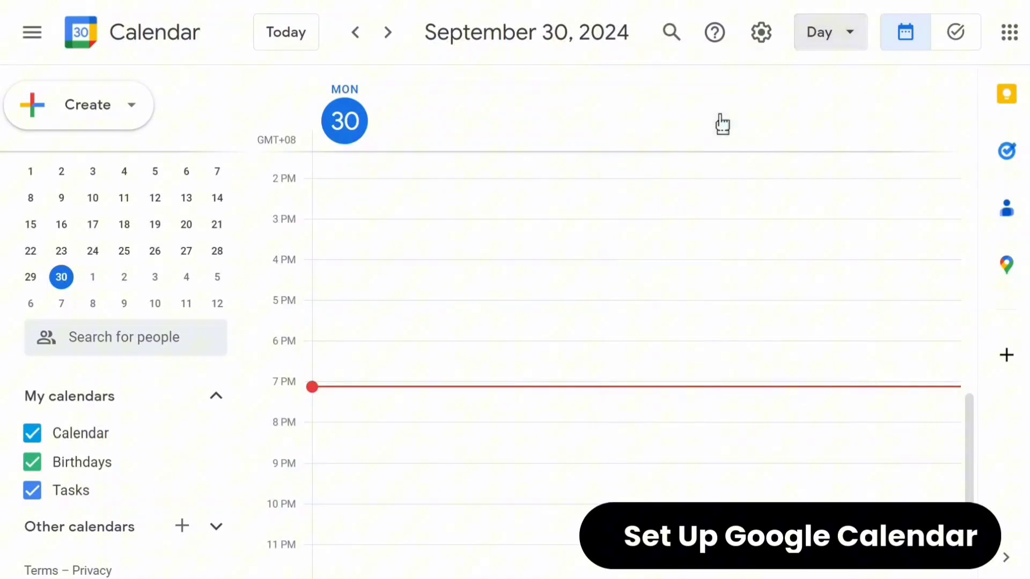
{"action": "left_click", "coordinate": [799, 43]}
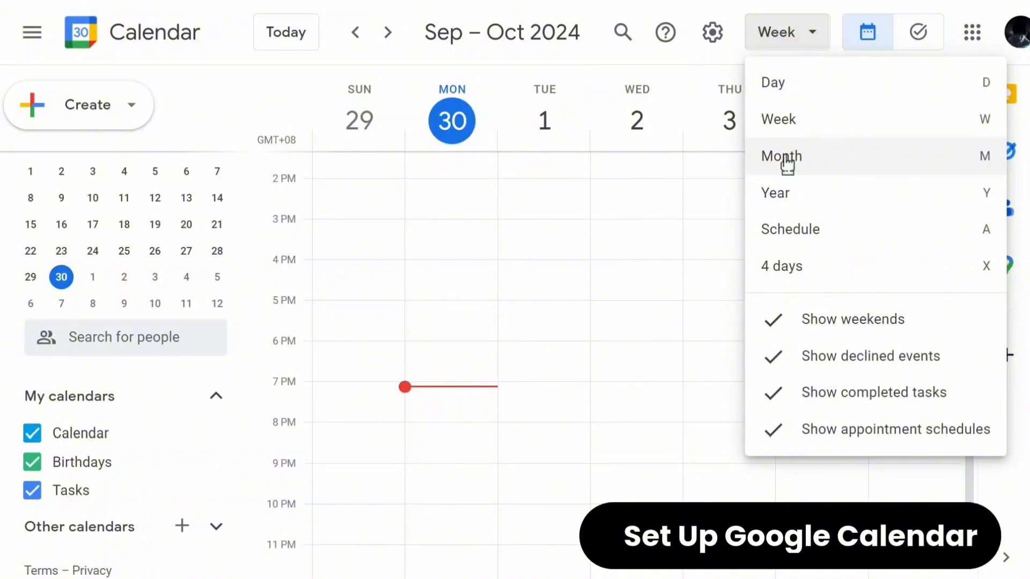
{"action": "left_click", "coordinate": [787, 161]}
{"action": "left_click", "coordinate": [787, 53]}
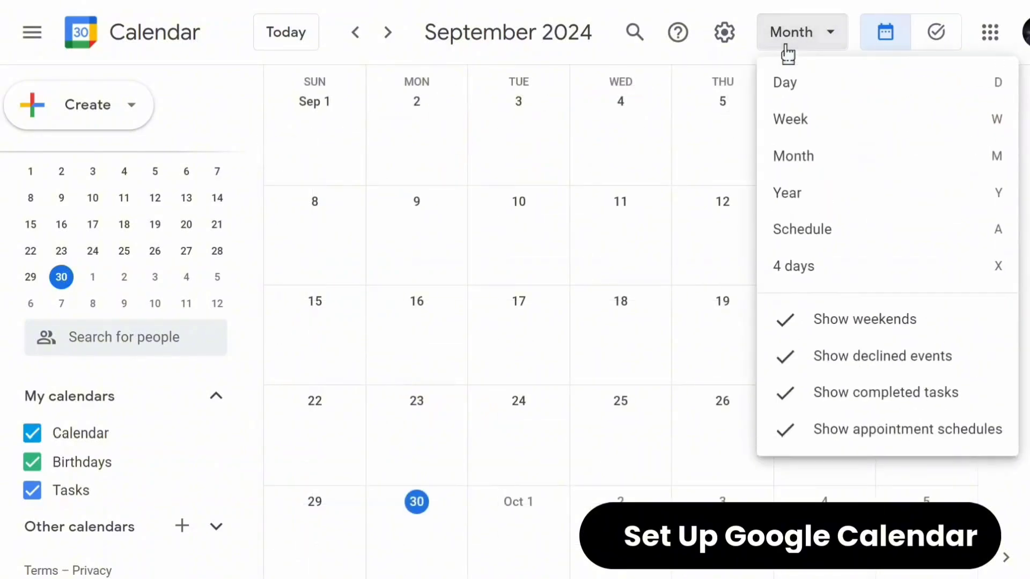
{"action": "left_click", "coordinate": [788, 194]}
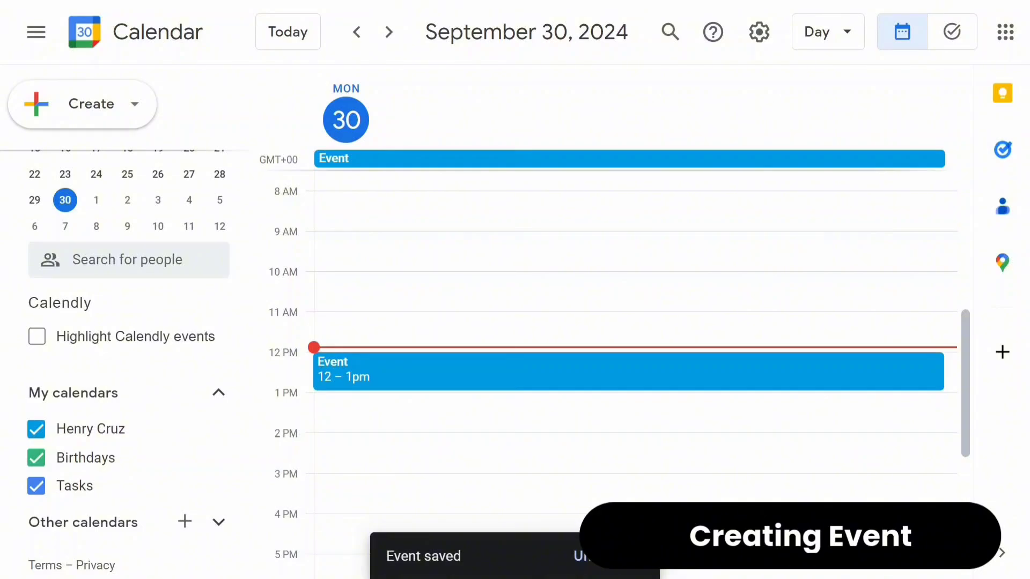
Start a new event on September 30 and title it "Event".
{"action": "left_click", "coordinate": [92, 110]}
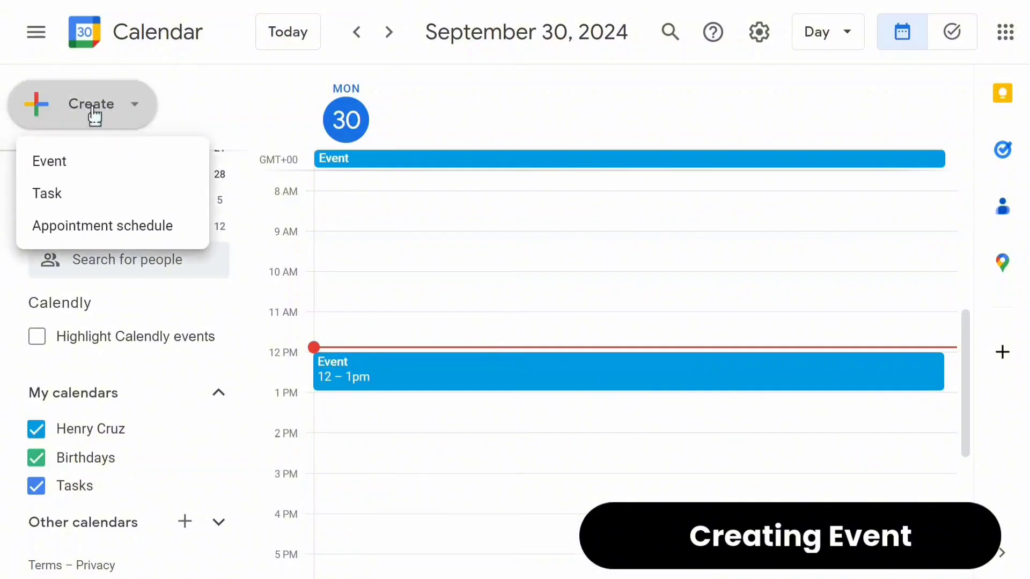
{"action": "left_click", "coordinate": [86, 161]}
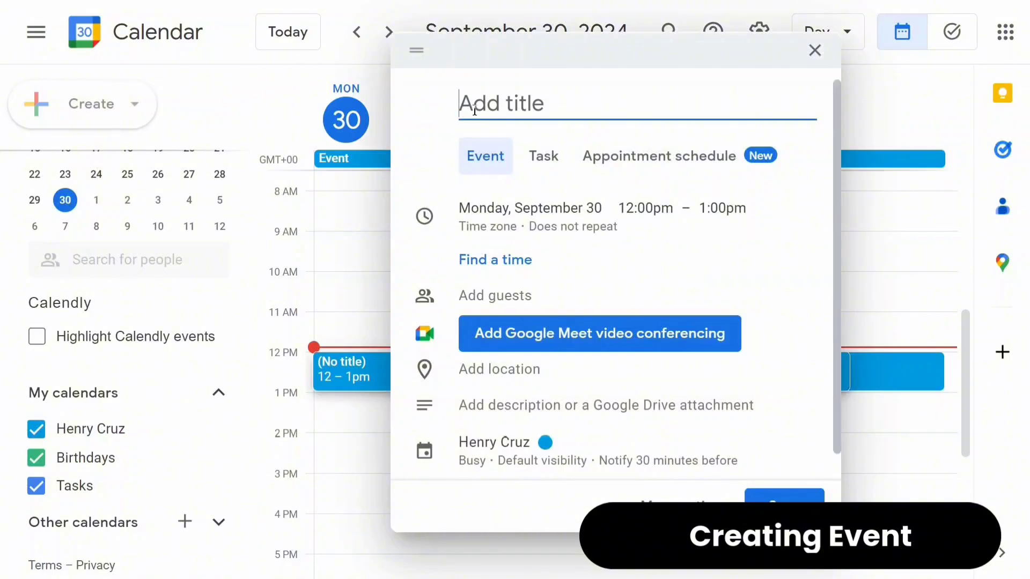
{"action": "type", "text": "EV"}
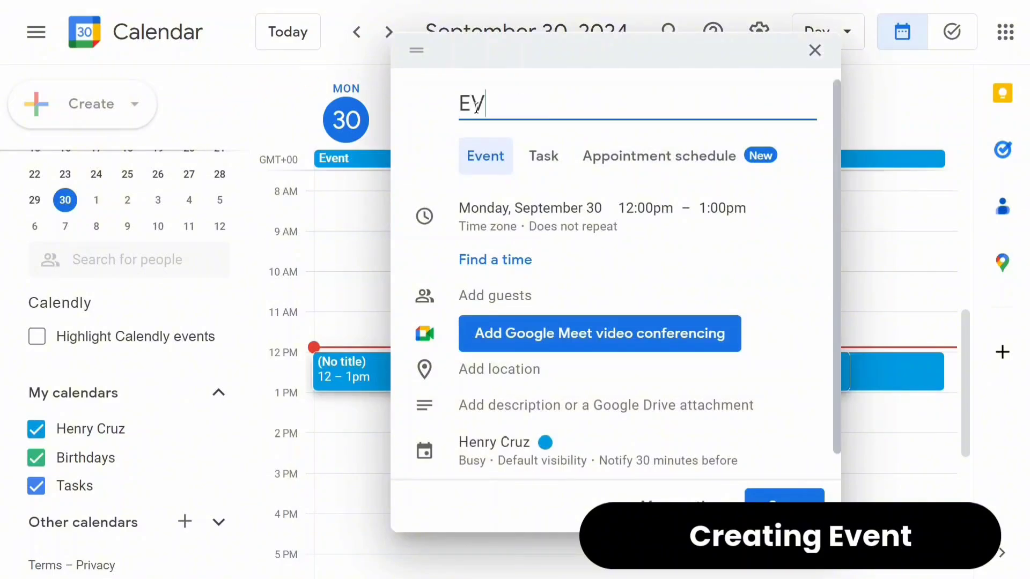
{"action": "key", "text": "BackSpace"}
{"action": "type", "text": "vene"}
{"action": "key", "text": "BackSpace"}
{"action": "type", "text": "t"}
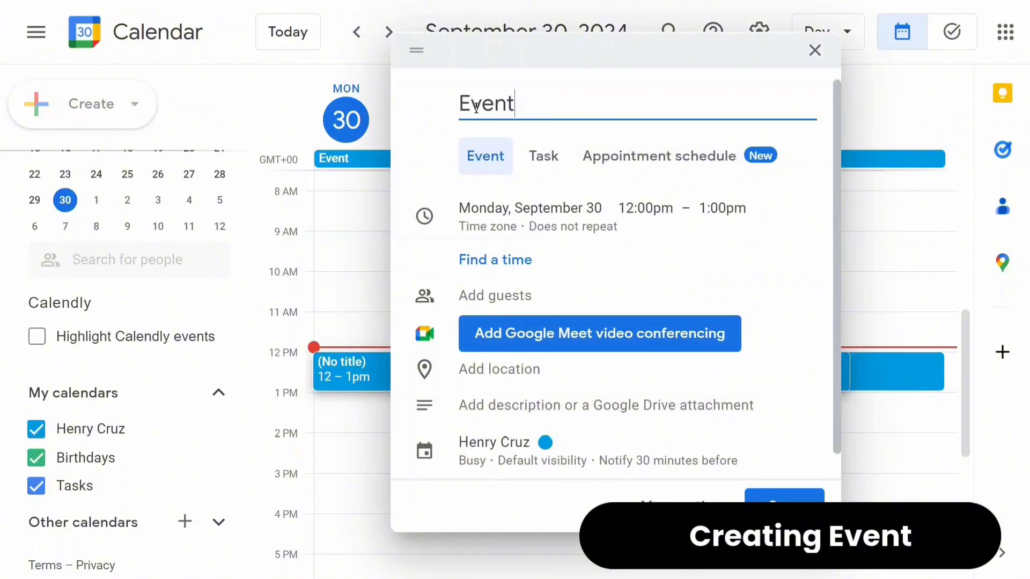
Check the date and start time choices, make the event all day and save it.
{"action": "left_click", "coordinate": [538, 214]}
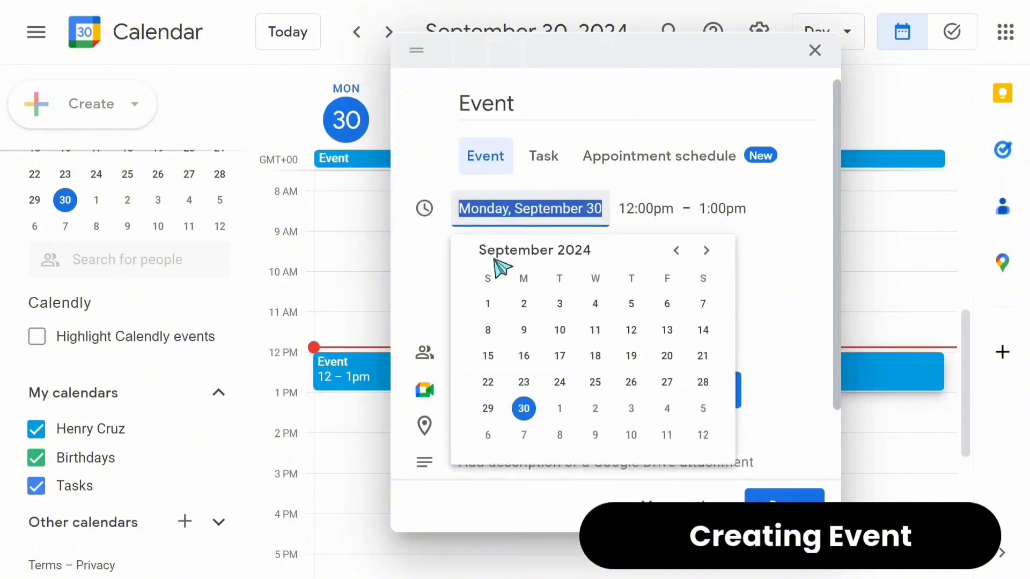
{"action": "left_click", "coordinate": [662, 228]}
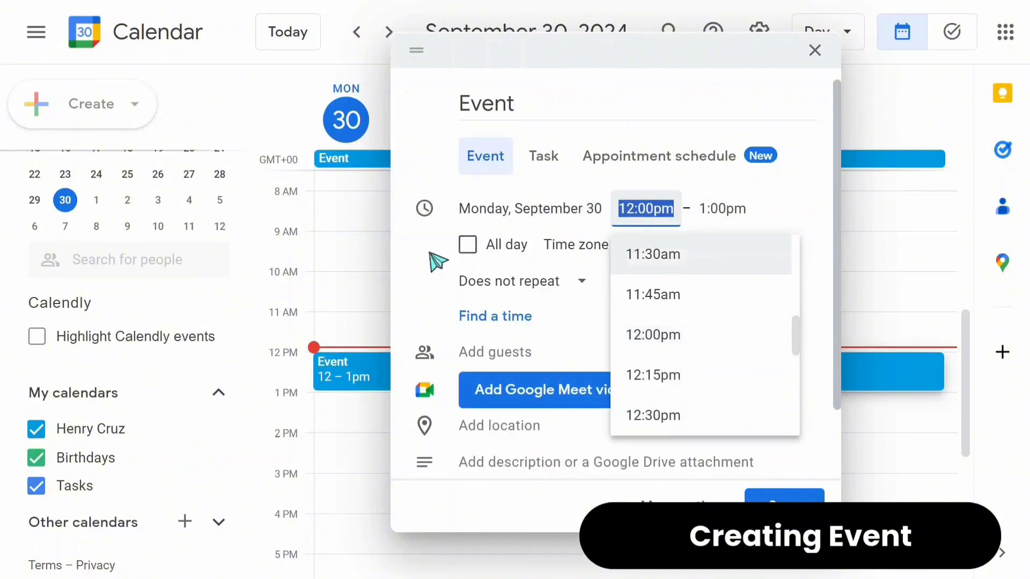
{"action": "left_click", "coordinate": [437, 261]}
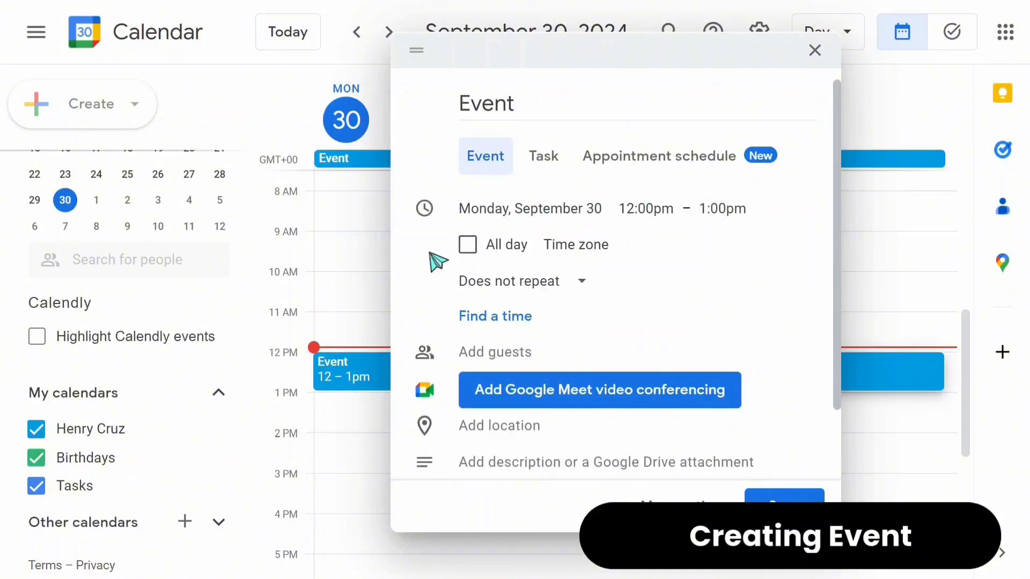
{"action": "left_click", "coordinate": [467, 245]}
{"action": "left_click", "coordinate": [770, 492]}
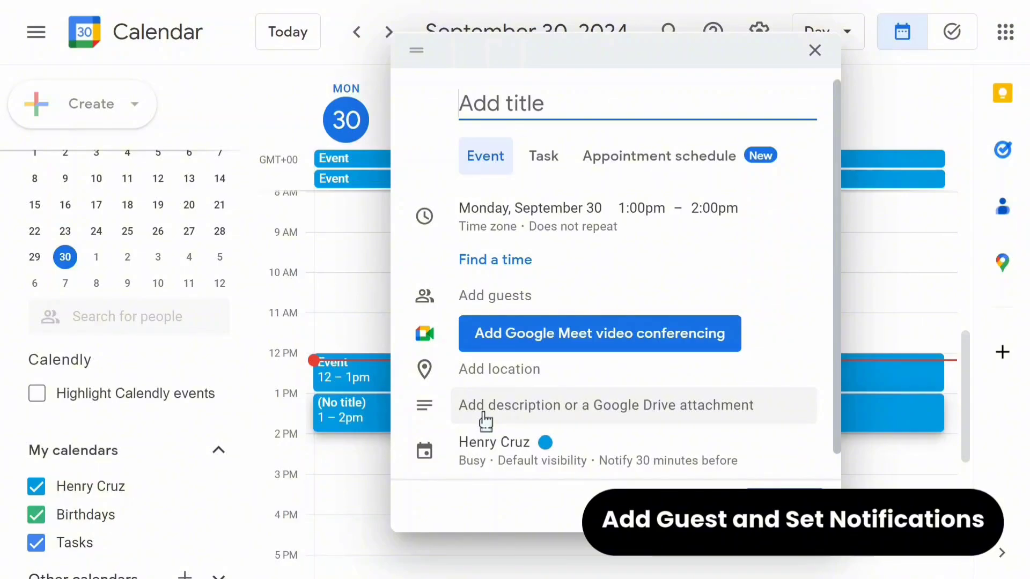
Open the lower all-day event on September 30 for editing, add the suggested guest and allow guests to modify the event.
{"action": "left_click", "coordinate": [363, 321]}
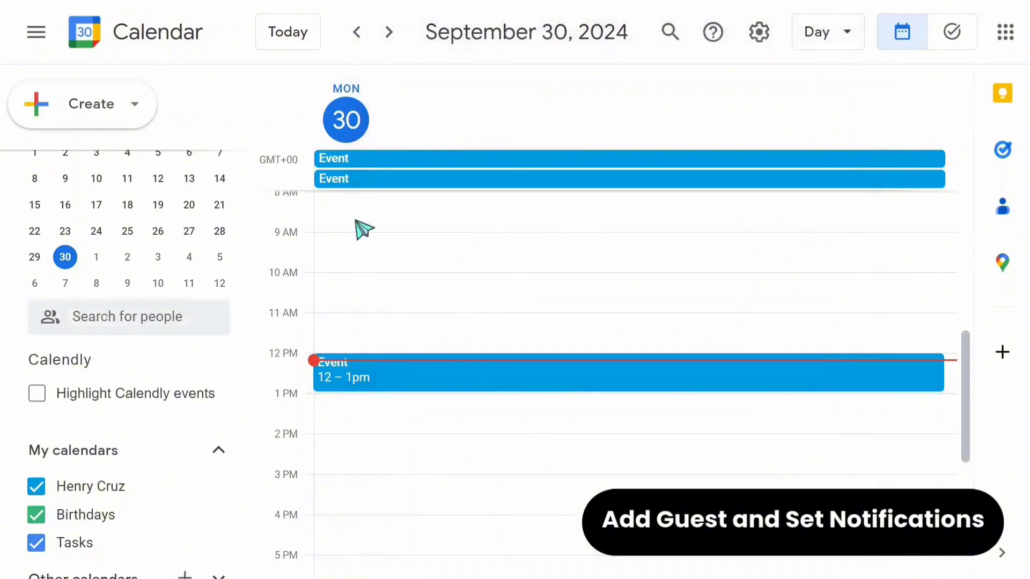
{"action": "left_click", "coordinate": [379, 181]}
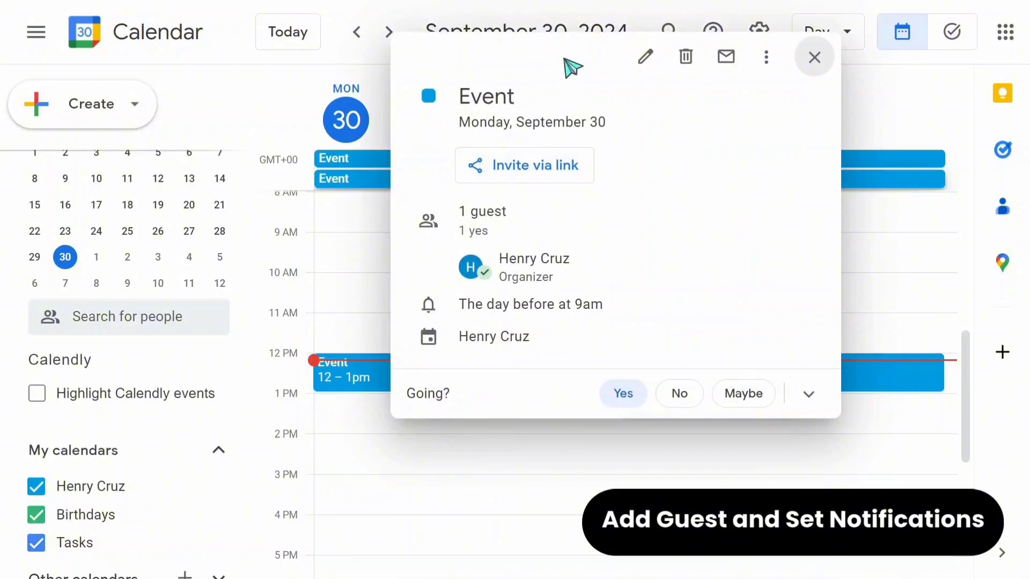
{"action": "left_click", "coordinate": [644, 56]}
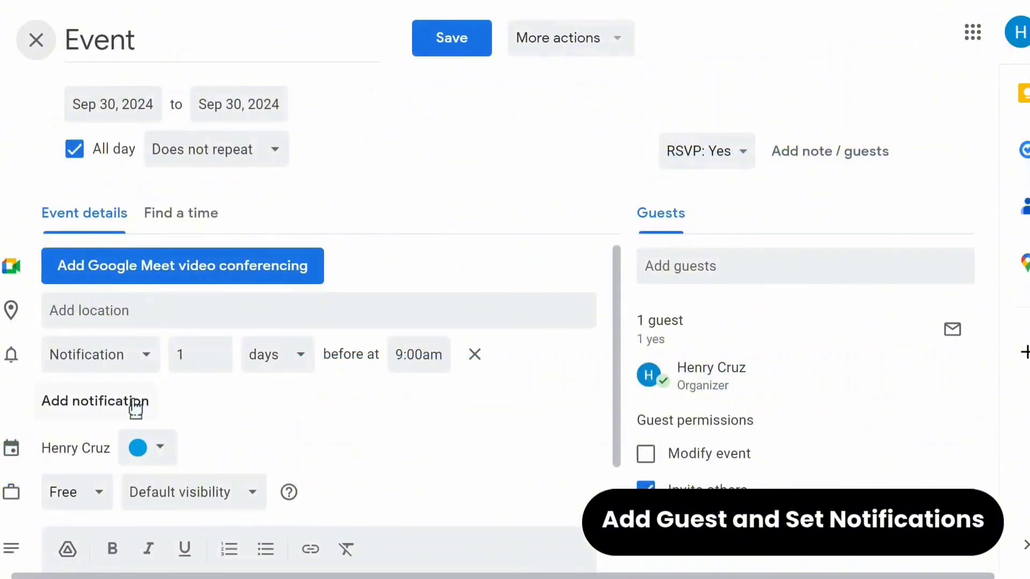
{"action": "left_click", "coordinate": [659, 264]}
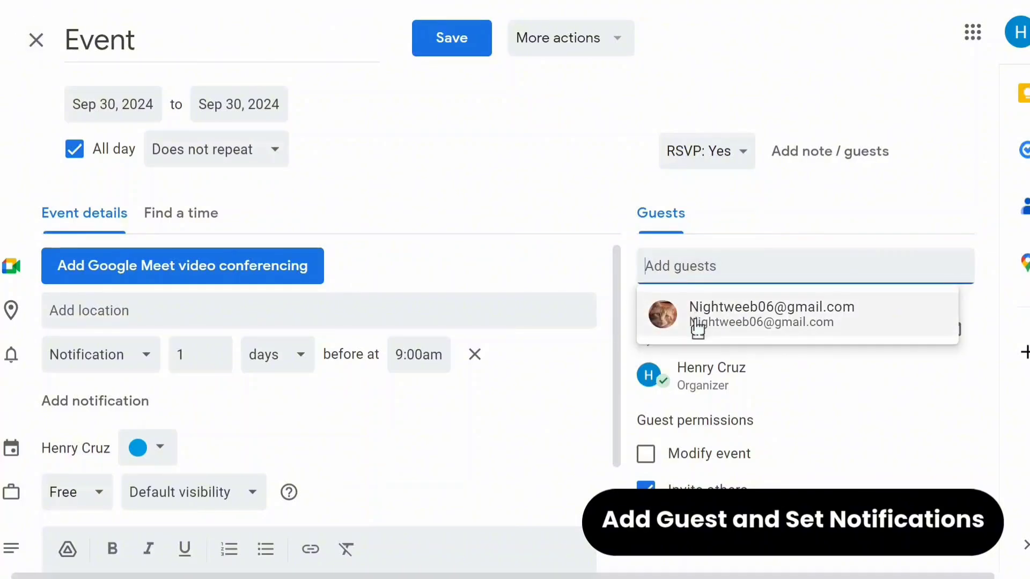
{"action": "left_click", "coordinate": [697, 327]}
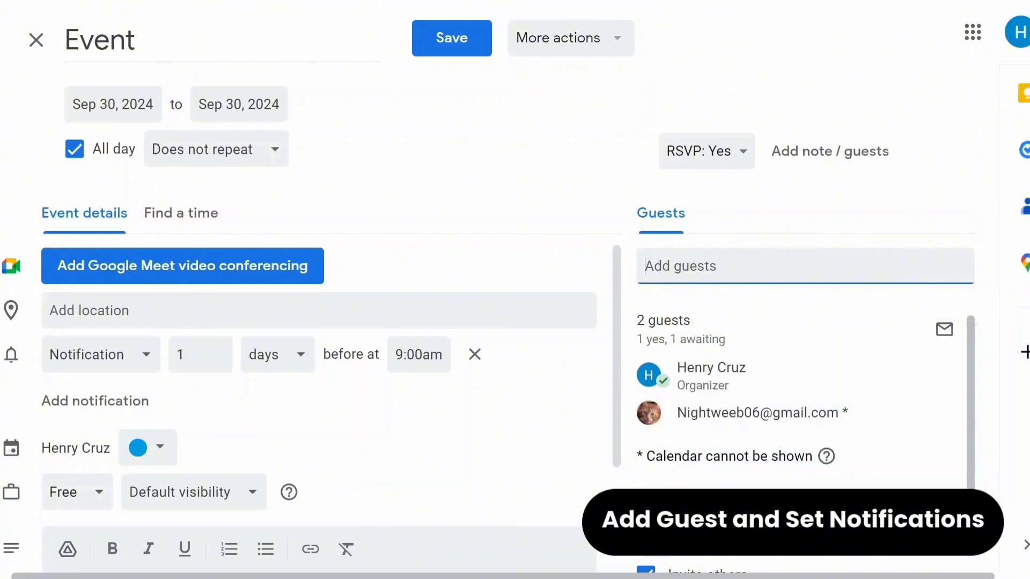
{"action": "scroll", "coordinate": [750, 402], "scroll_direction": "down", "scroll_amount": 1}
{"action": "left_click", "coordinate": [646, 474]}
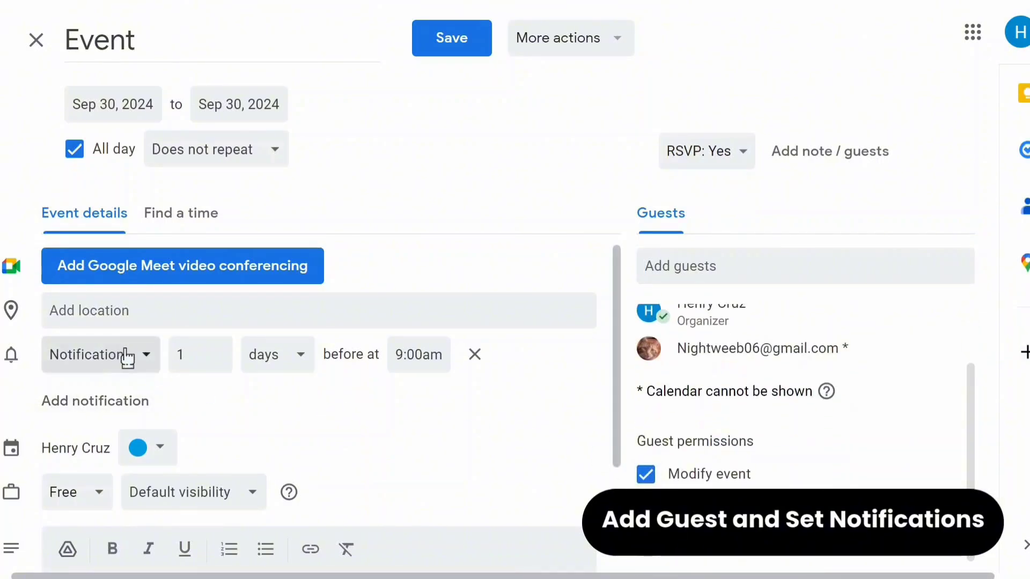
Add a second notification of type Email to the event, then save it and send the invitation emails.
{"action": "left_click", "coordinate": [108, 403]}
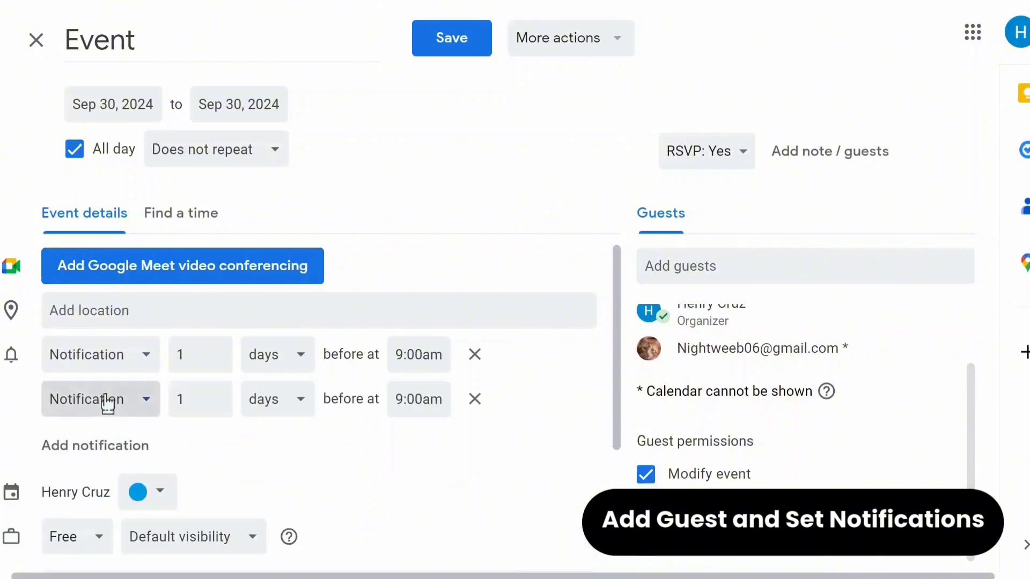
{"action": "left_click", "coordinate": [136, 402]}
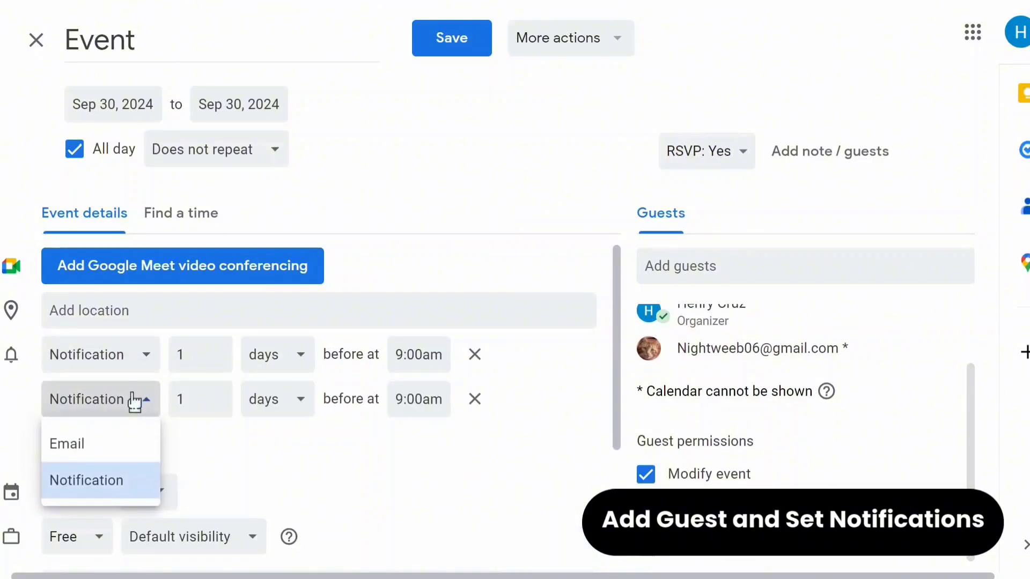
{"action": "left_click", "coordinate": [111, 434]}
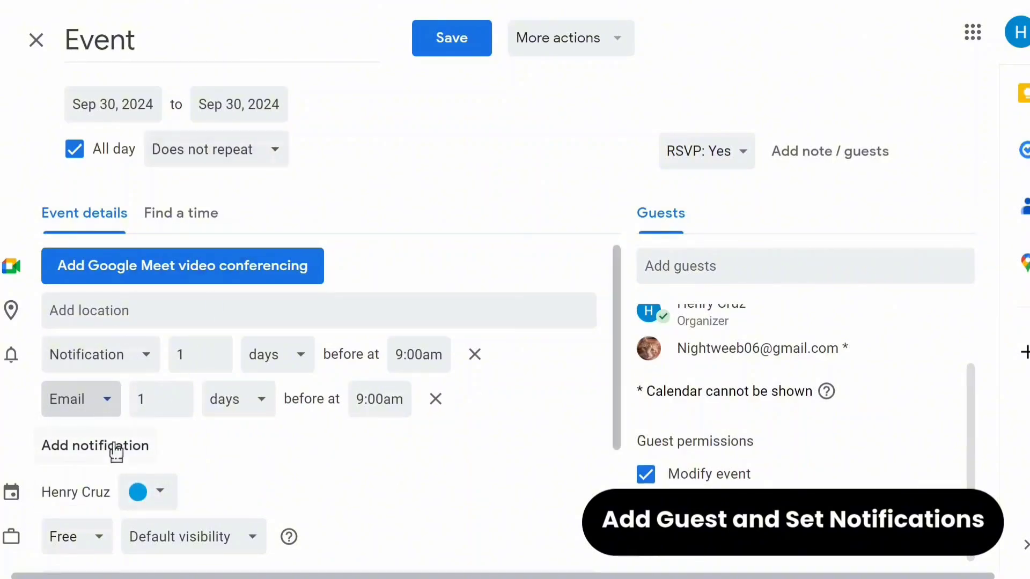
{"action": "left_click", "coordinate": [443, 64]}
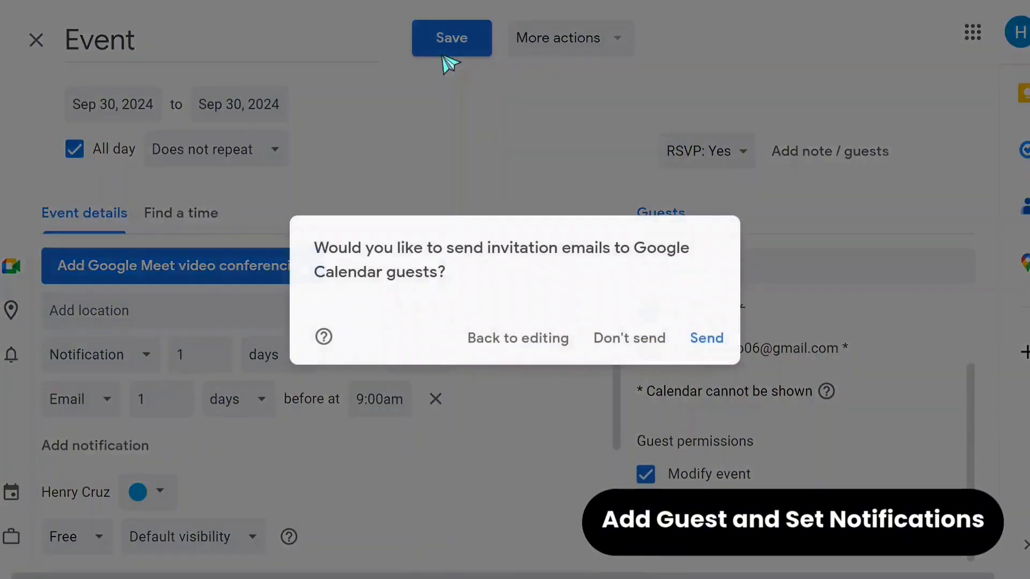
{"action": "left_click", "coordinate": [706, 346]}
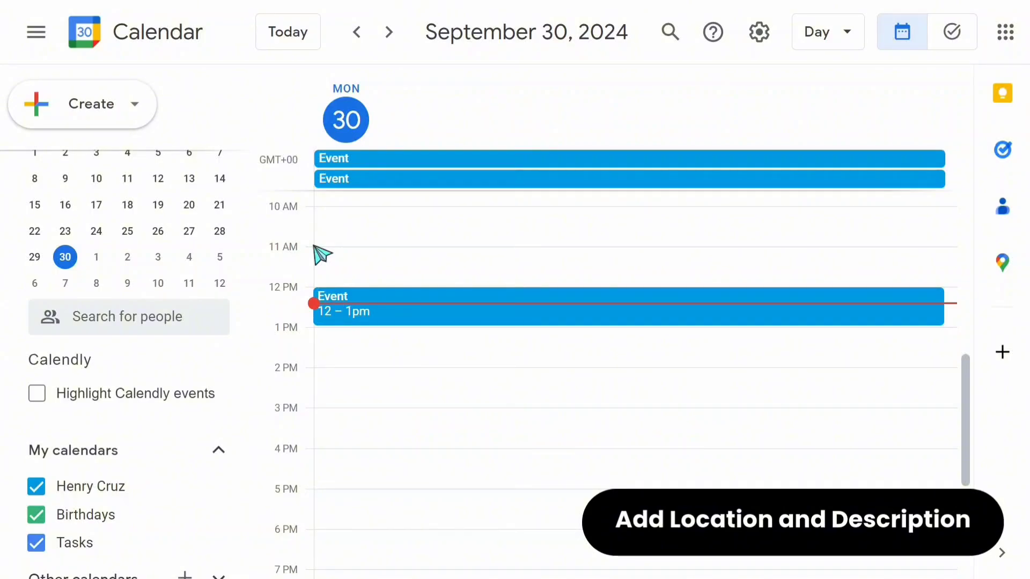
Open the upper all-day event on September 30 for editing and set its location to Parañaque, Metro Manila, Philippines.
{"action": "left_click", "coordinate": [356, 163]}
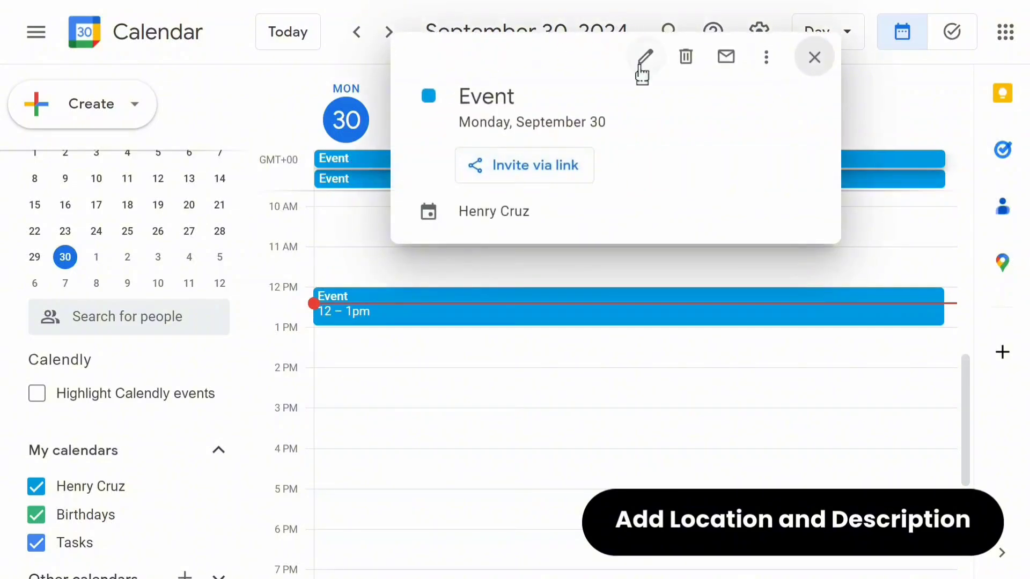
{"action": "left_click", "coordinate": [642, 60]}
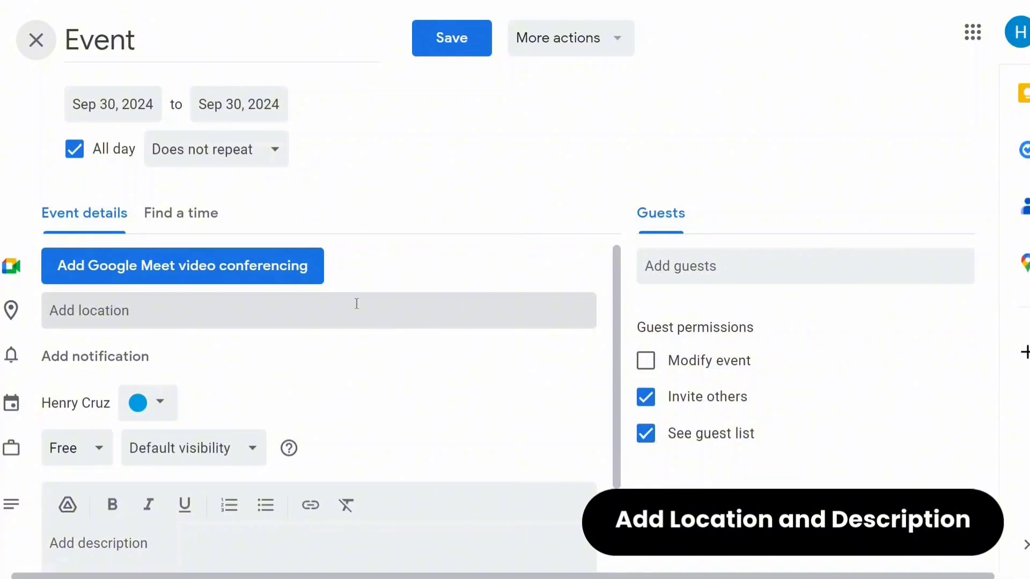
{"action": "left_click", "coordinate": [356, 303]}
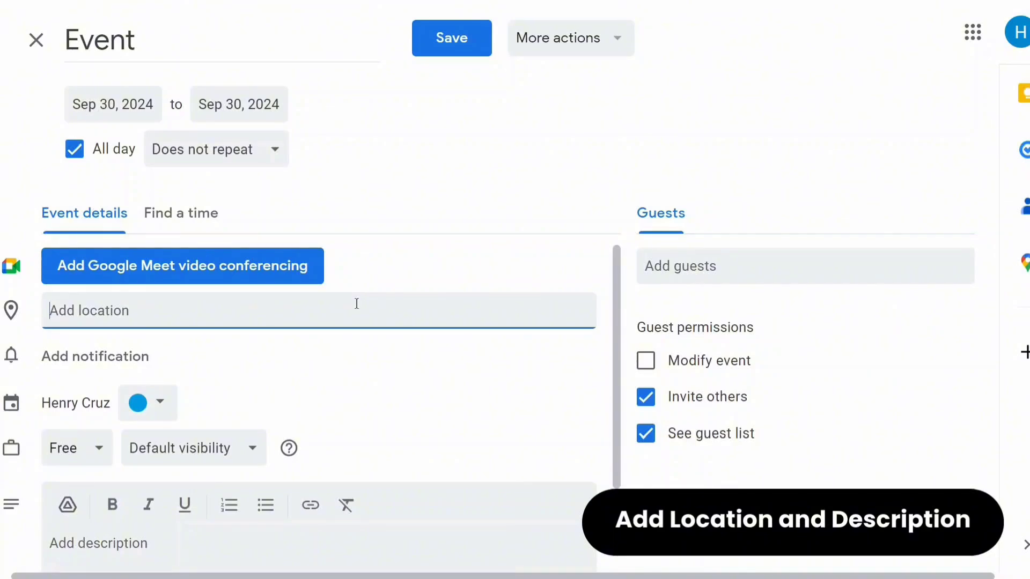
{"action": "type", "text": "M"}
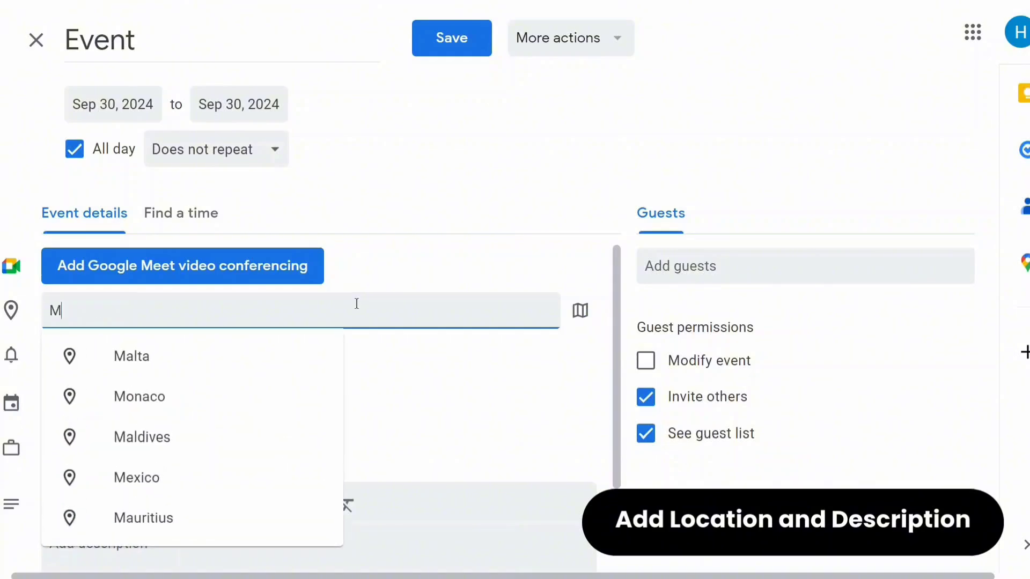
{"action": "type", "text": "etro Manila P"}
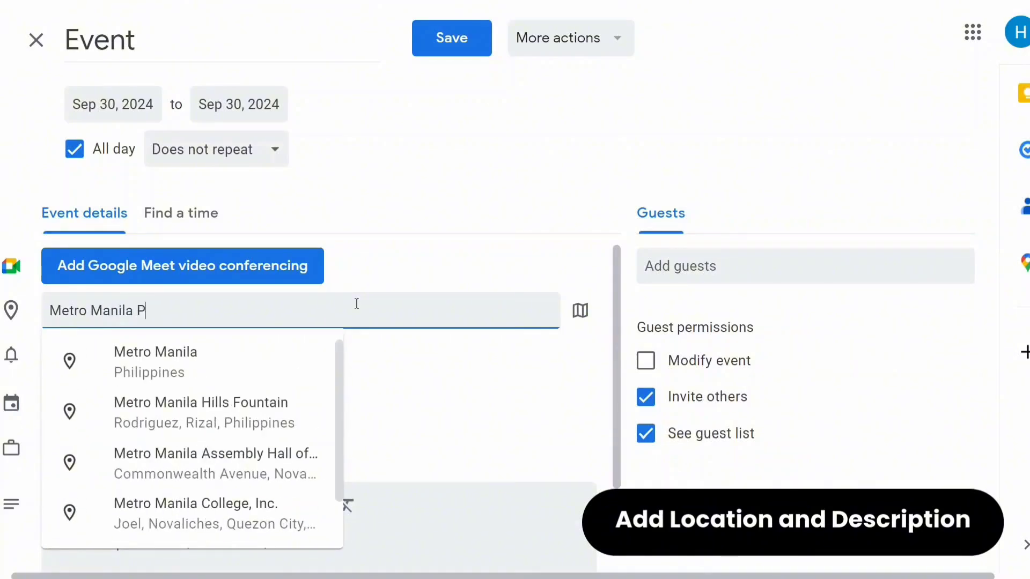
{"action": "left_click", "coordinate": [204, 407]}
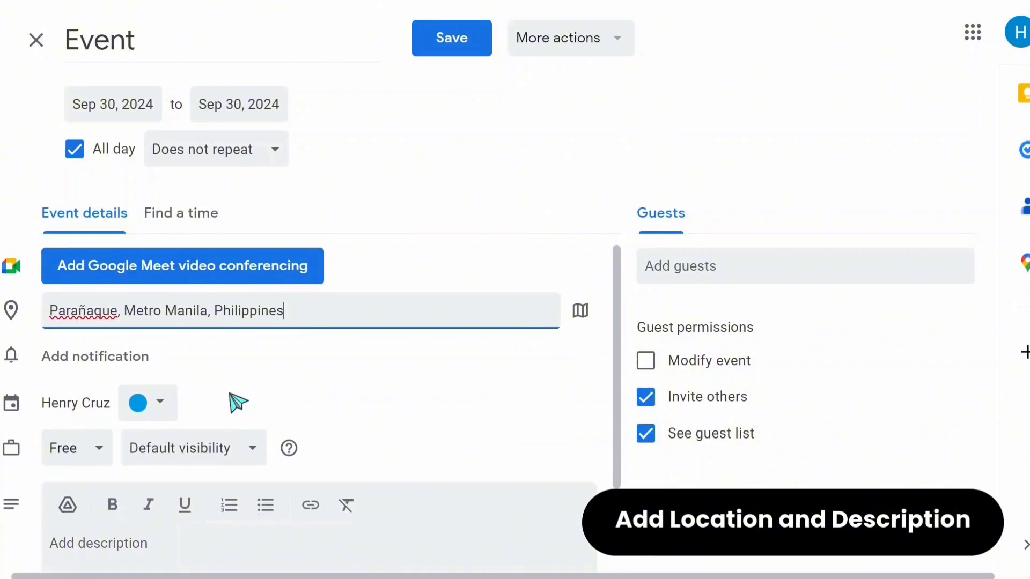
Enter the event description "This is a meeting that will happen today." and save the event.
{"action": "scroll", "coordinate": [238, 402], "scroll_direction": "down", "scroll_amount": 3}
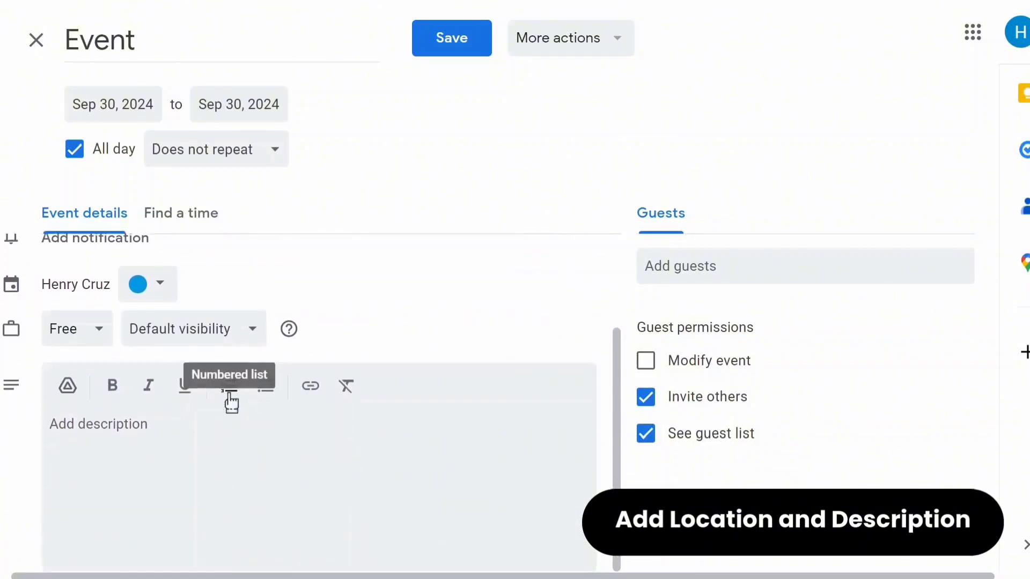
{"action": "left_click", "coordinate": [204, 434]}
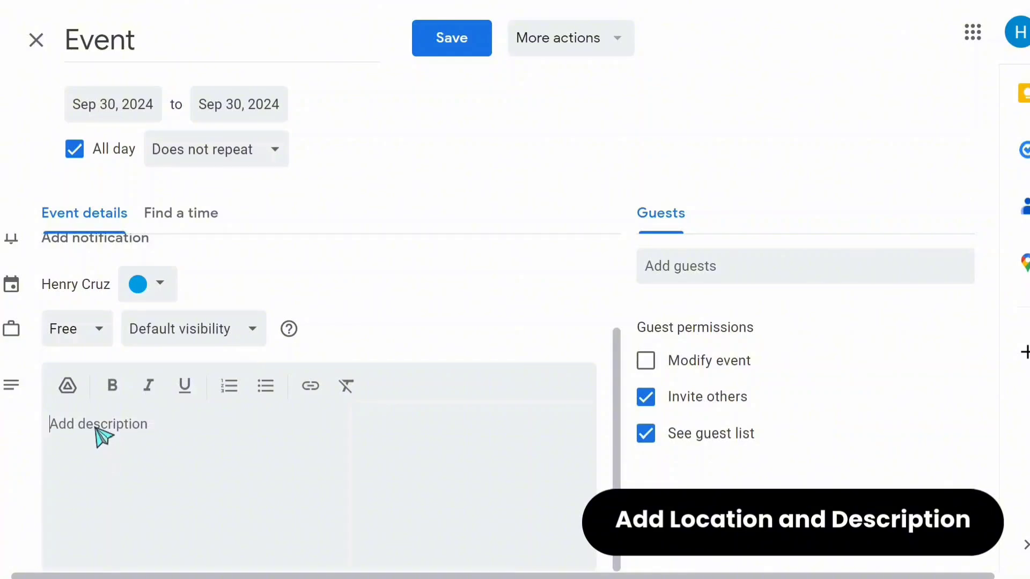
{"action": "type", "text": "tHI"}
{"action": "key", "text": "BackSpace"}
{"action": "key", "text": "BackSpace"}
{"action": "key", "text": "BackSpace"}
{"action": "type", "text": "Th"}
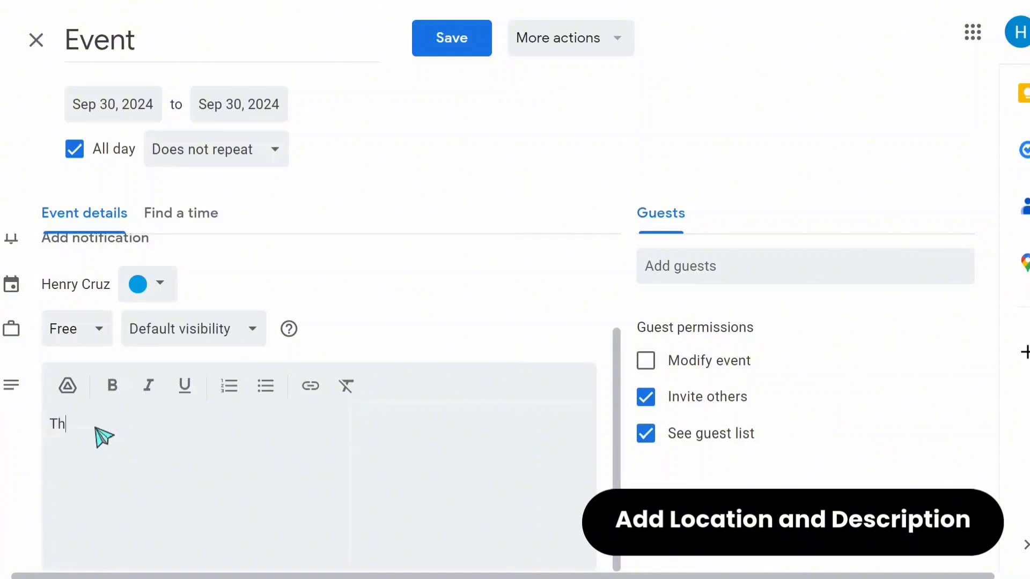
{"action": "type", "text": "is is a meeting that wil"}
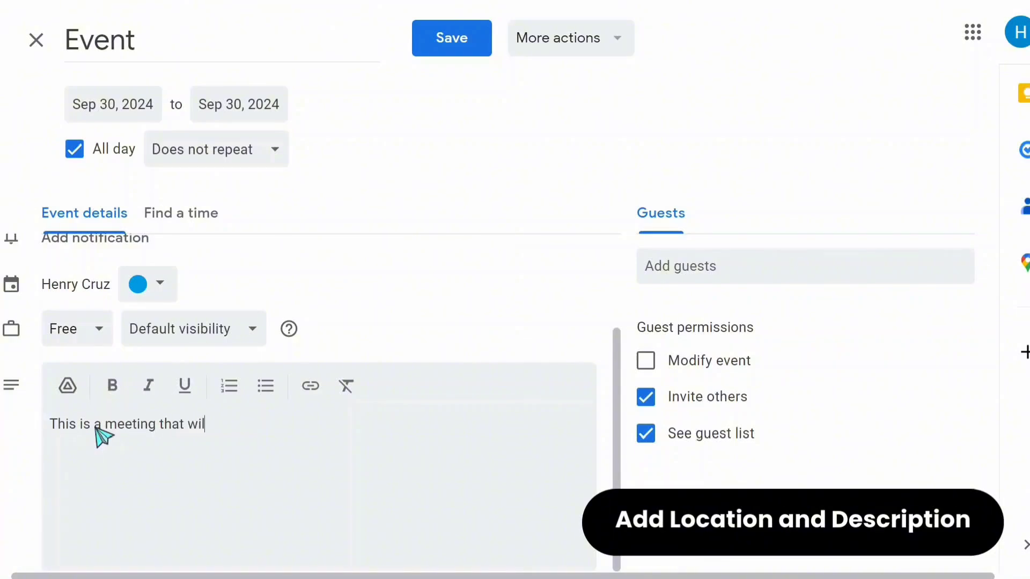
{"action": "type", "text": "l happen today."}
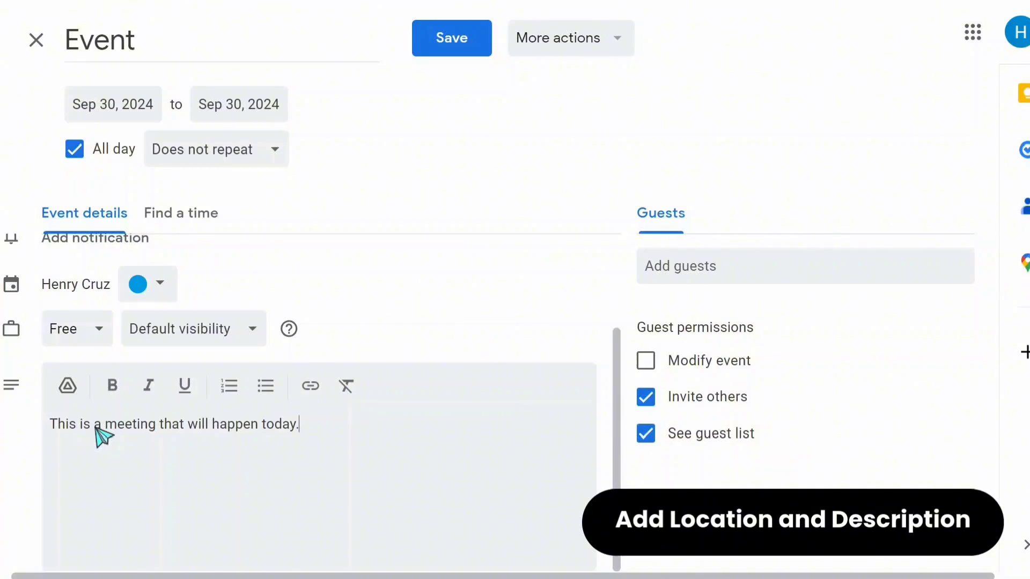
{"action": "scroll", "coordinate": [259, 289], "scroll_direction": "up", "scroll_amount": 2}
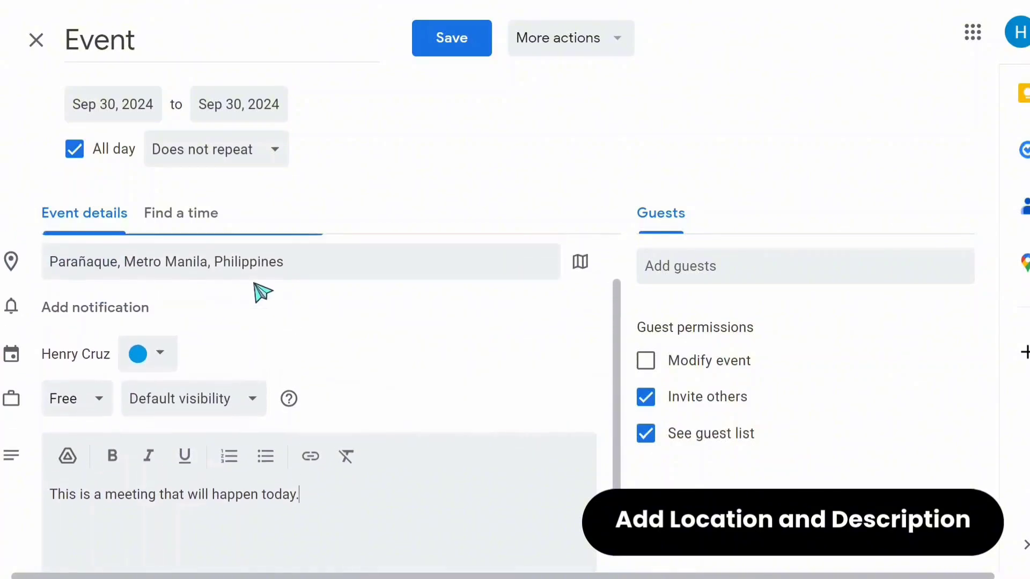
{"action": "scroll", "coordinate": [255, 284], "scroll_direction": "down", "scroll_amount": 1}
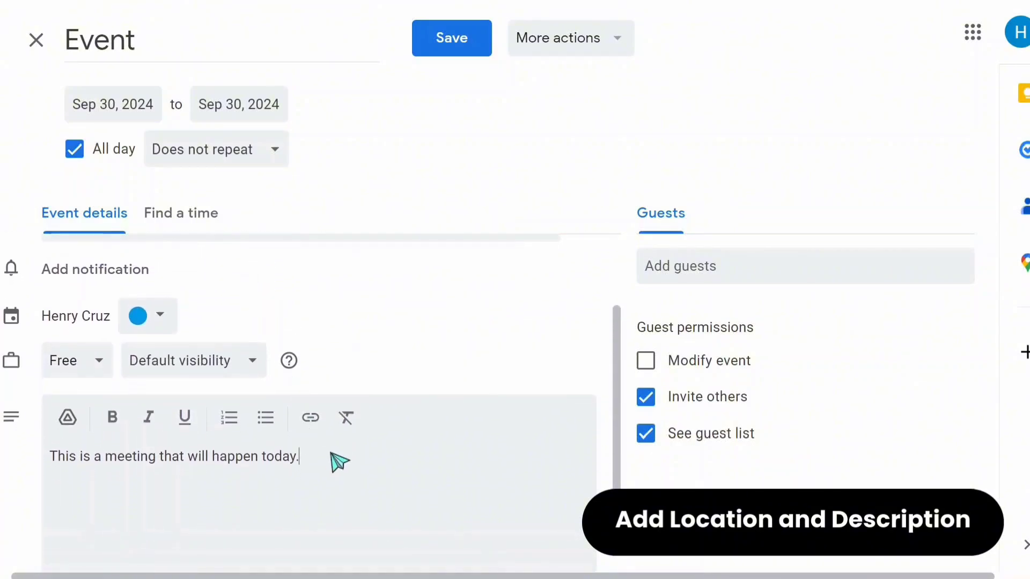
{"action": "scroll", "coordinate": [356, 375], "scroll_direction": "up", "scroll_amount": 2}
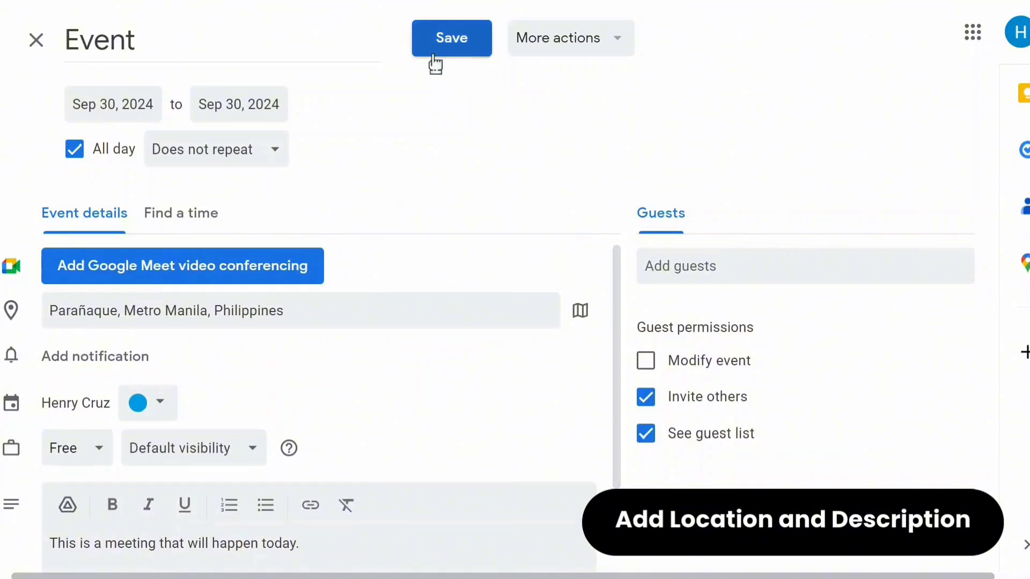
{"action": "left_click", "coordinate": [434, 56]}
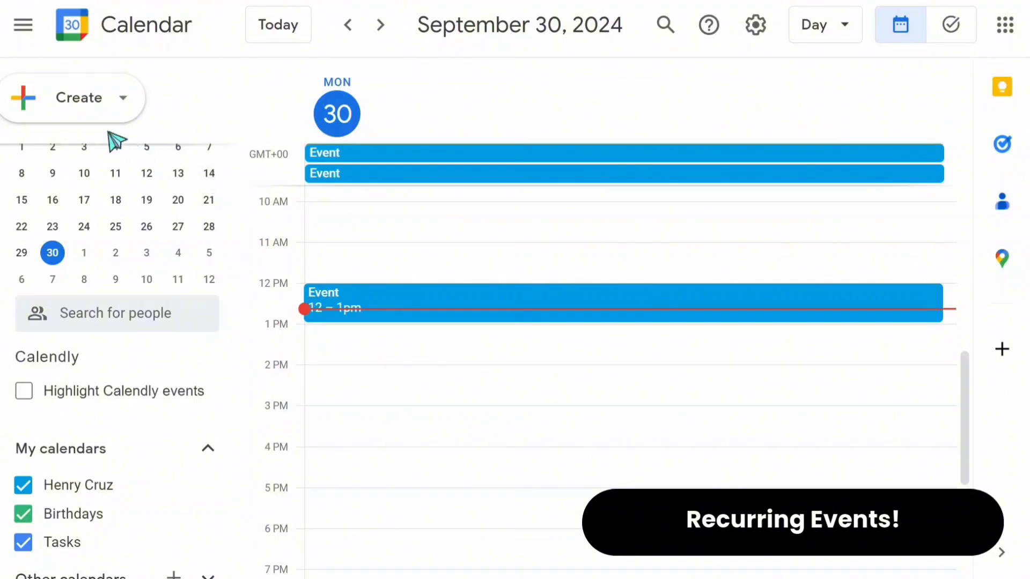
Create a new event titled "Recurring" and set its start time to 12:30pm.
{"action": "left_click", "coordinate": [62, 109]}
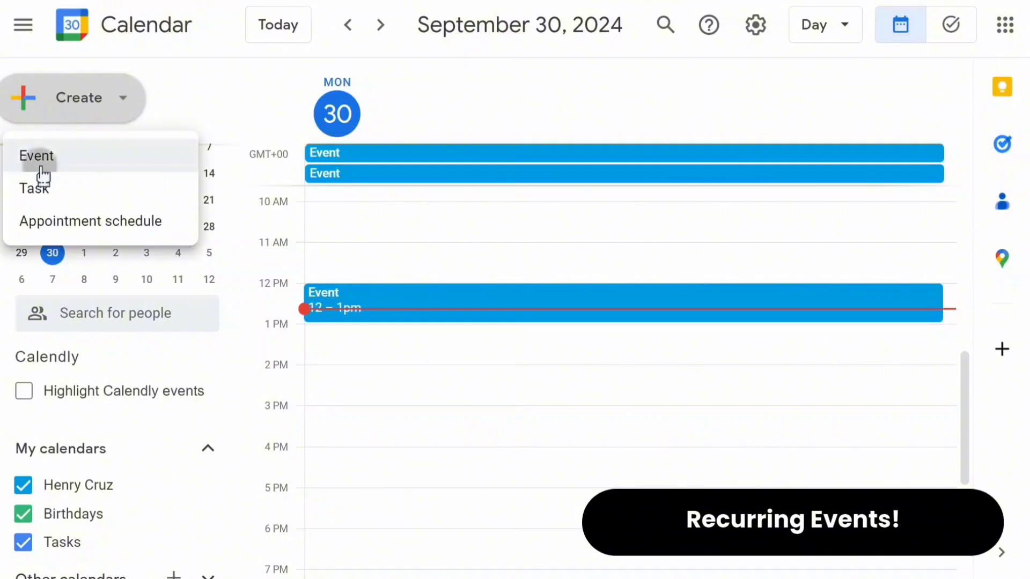
{"action": "left_click", "coordinate": [40, 173]}
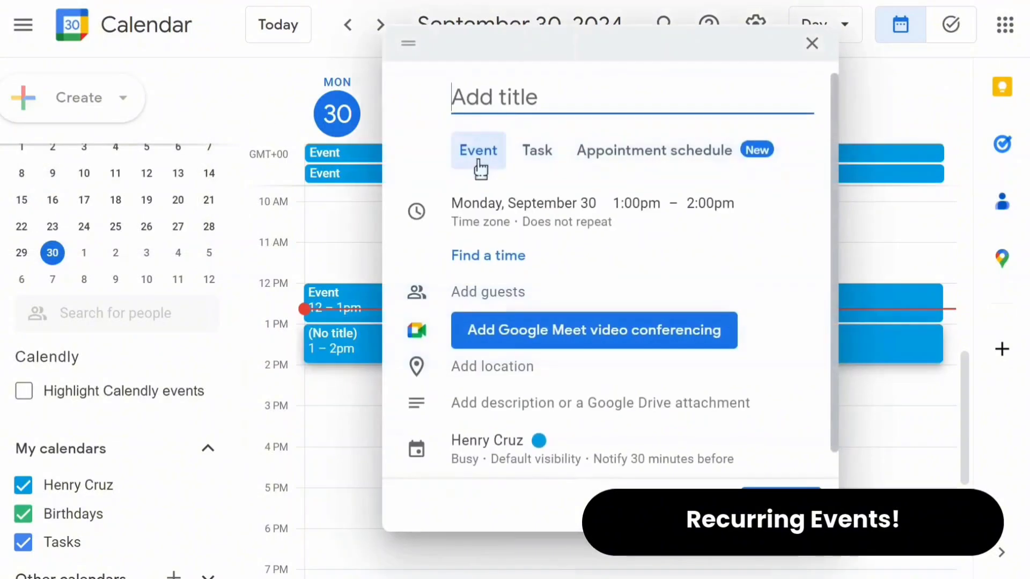
{"action": "type", "text": "Recurring"}
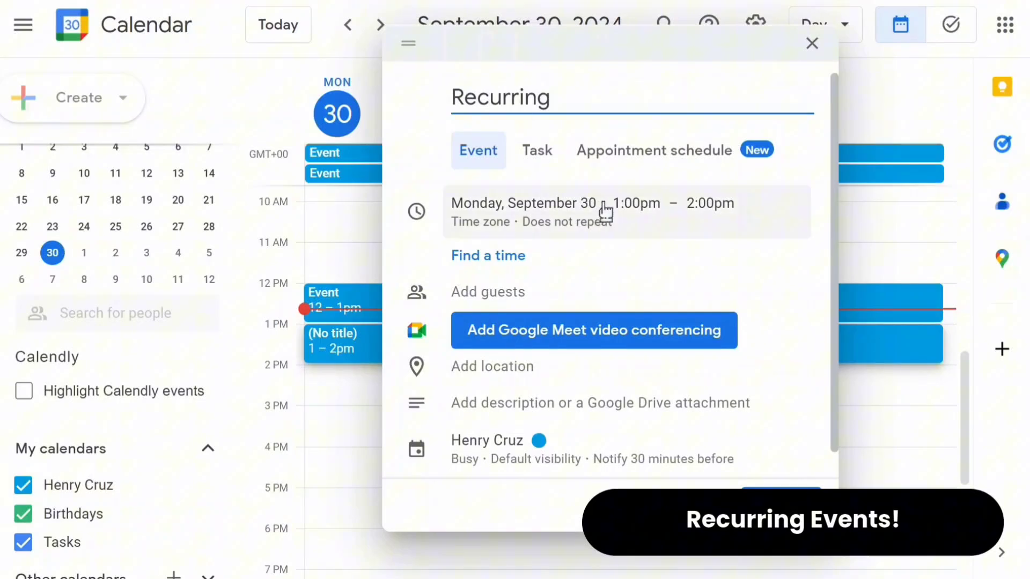
{"action": "left_click", "coordinate": [634, 203]}
{"action": "left_click", "coordinate": [636, 203]}
{"action": "left_click", "coordinate": [647, 250]}
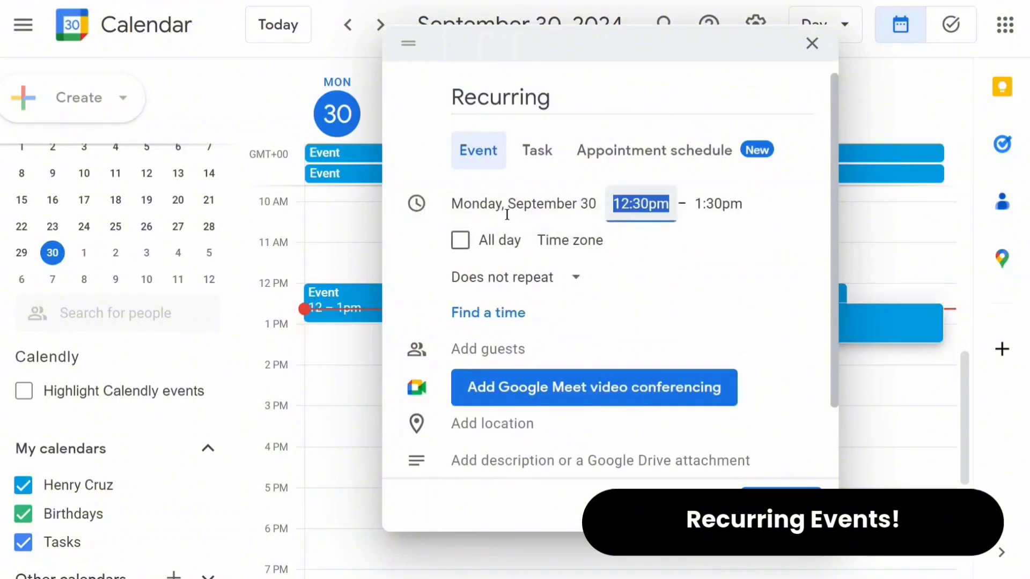
Set the event's date to October 1 with Daily repetition and save it.
{"action": "left_click", "coordinate": [483, 203]}
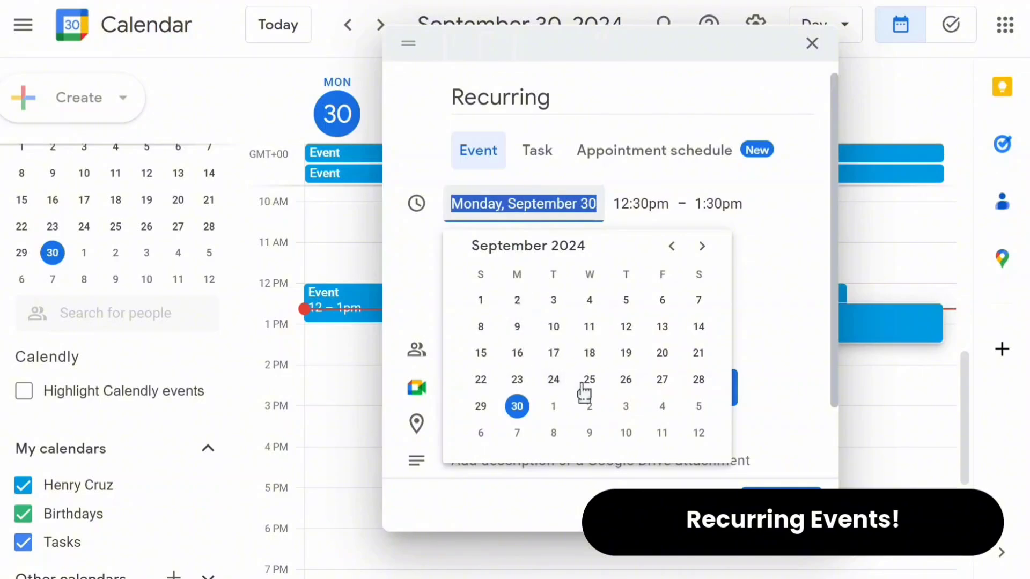
{"action": "left_click", "coordinate": [553, 406]}
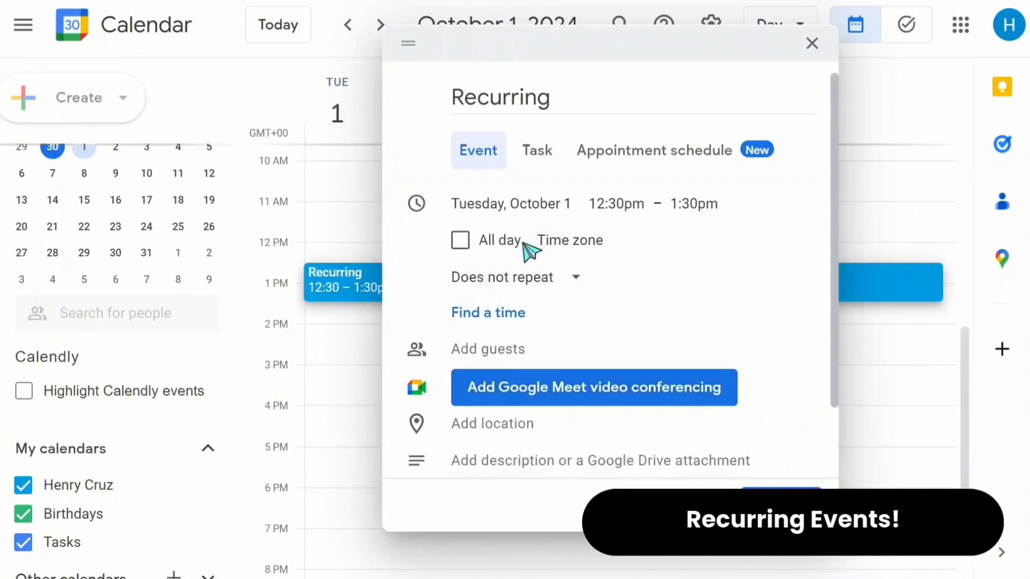
{"action": "left_click", "coordinate": [507, 295]}
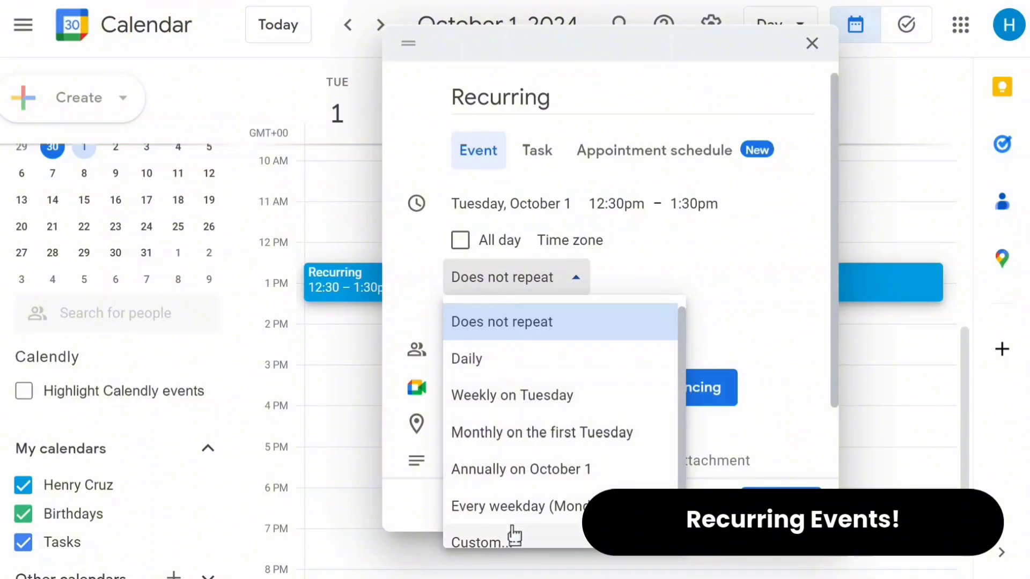
{"action": "left_click", "coordinate": [500, 362]}
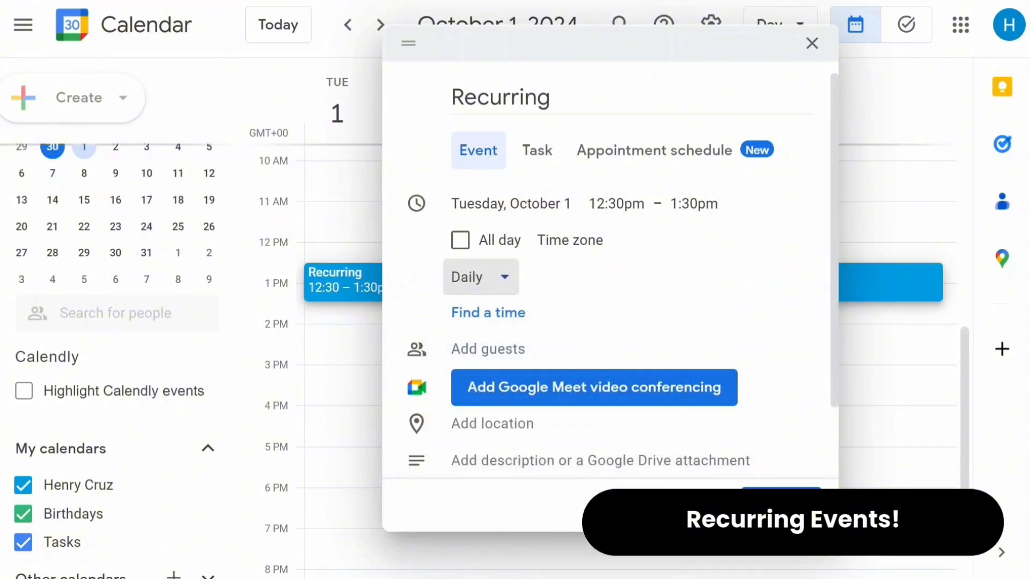
{"action": "left_click", "coordinate": [781, 496]}
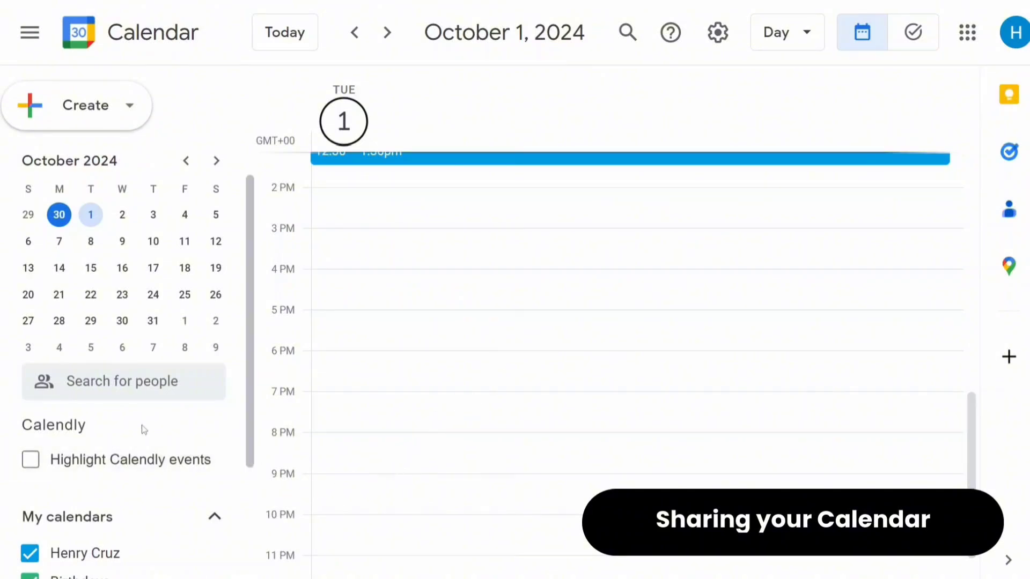
Open the settings of the owner's personal calendar at the section for sharing with specific people or groups.
{"action": "scroll", "coordinate": [142, 425], "scroll_direction": "down", "scroll_amount": 3}
{"action": "scroll", "coordinate": [142, 429], "scroll_direction": "down", "scroll_amount": 1}
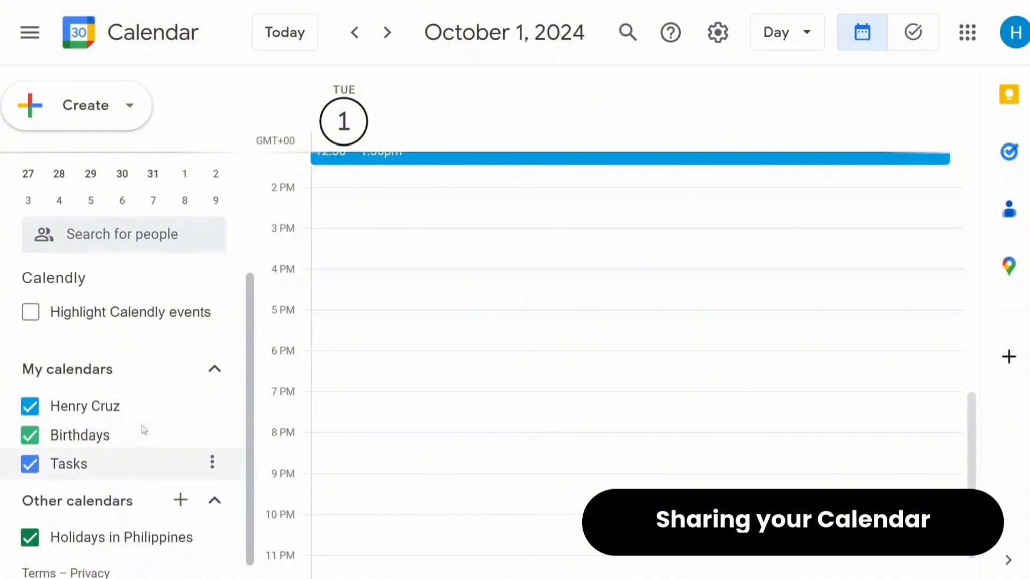
{"action": "mouse_move", "coordinate": [162, 399]}
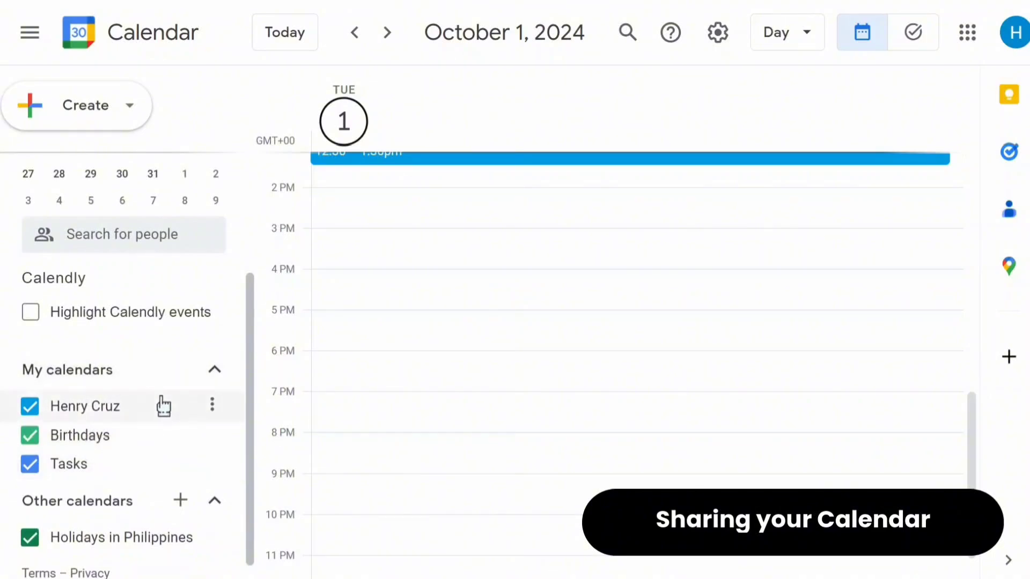
{"action": "left_click", "coordinate": [212, 412]}
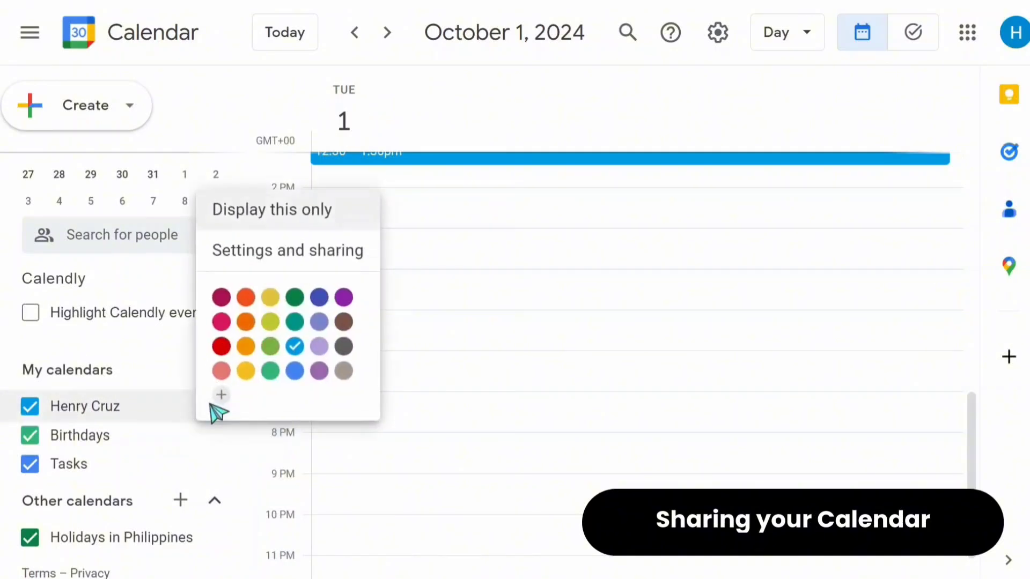
{"action": "left_click", "coordinate": [233, 260]}
{"action": "scroll", "coordinate": [144, 388], "scroll_direction": "down", "scroll_amount": 1}
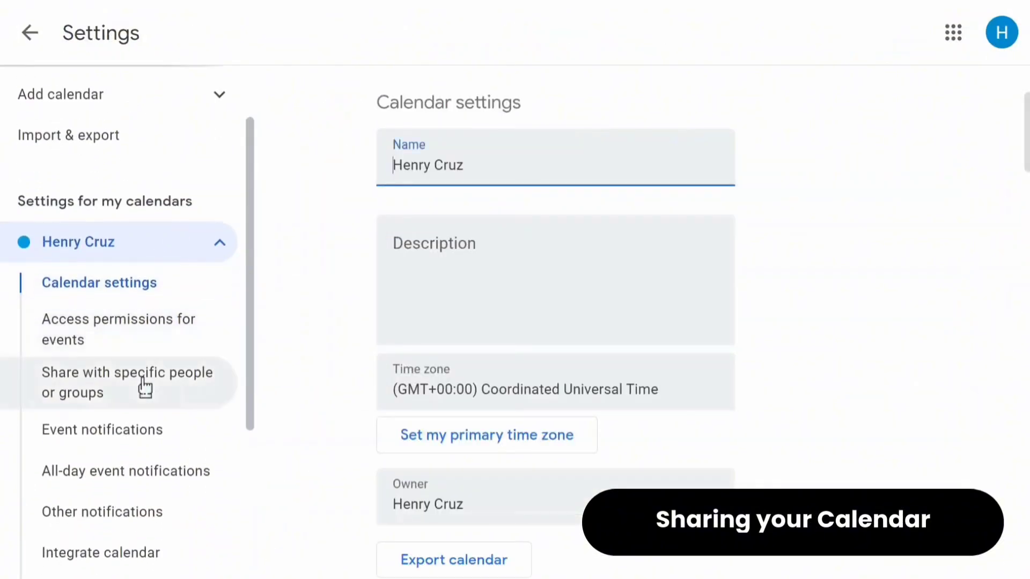
{"action": "left_click", "coordinate": [101, 385]}
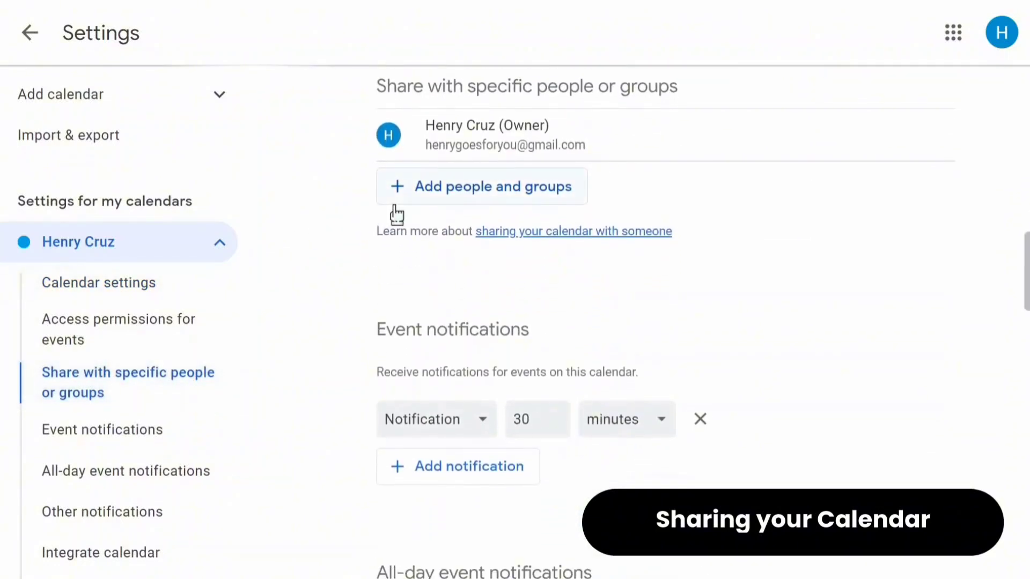
Share the calendar with the suggested contact and set that person's permission to "Make changes to events".
{"action": "left_click", "coordinate": [395, 203]}
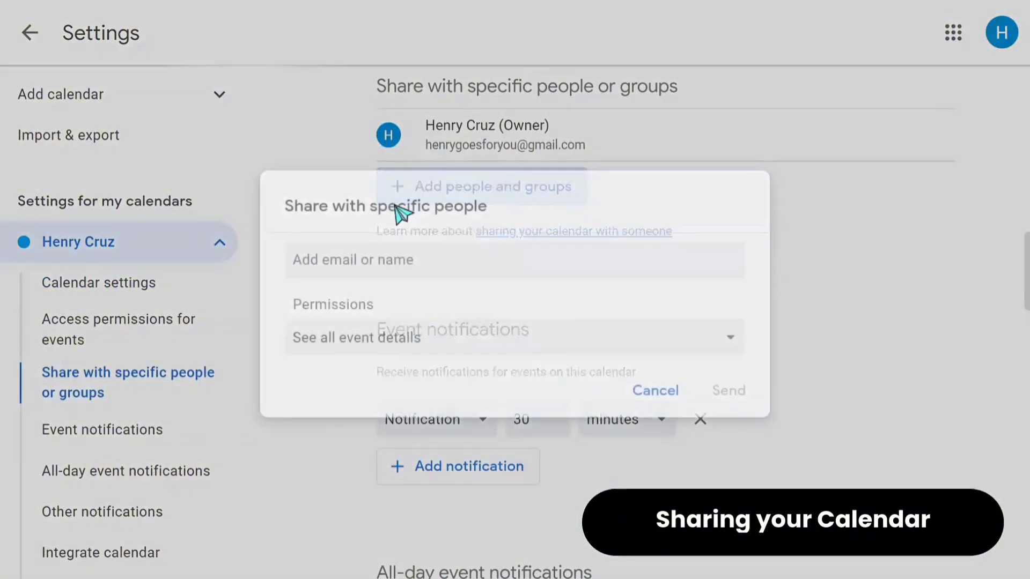
{"action": "mouse_move", "coordinate": [393, 304]}
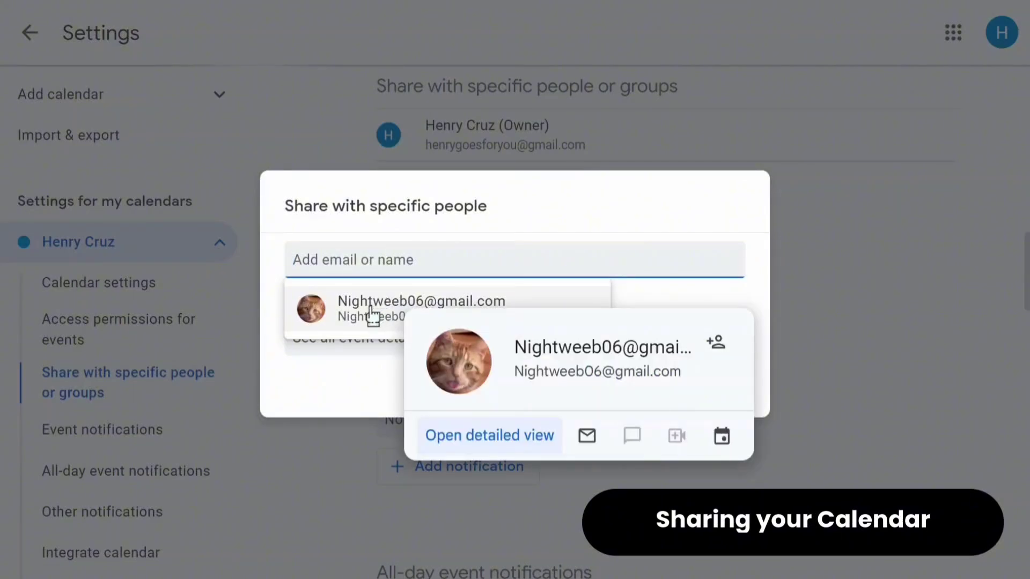
{"action": "left_click", "coordinate": [374, 316]}
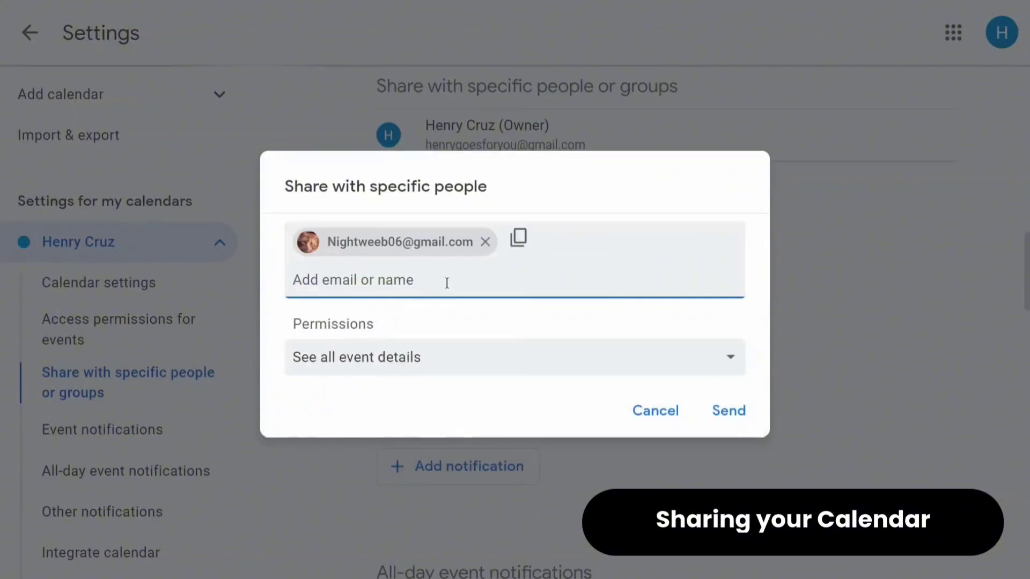
{"action": "left_click", "coordinate": [715, 418]}
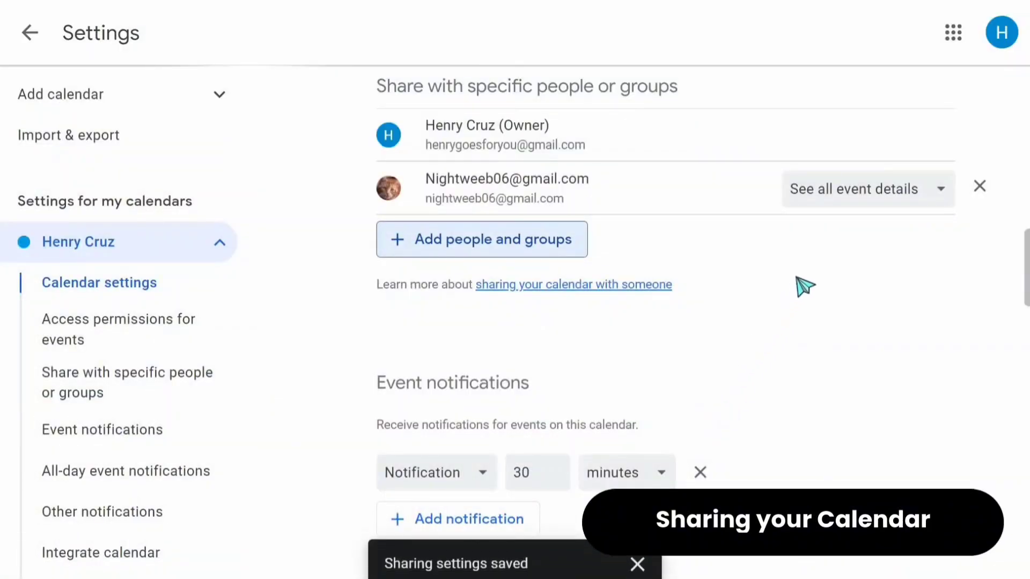
{"action": "left_click", "coordinate": [810, 202]}
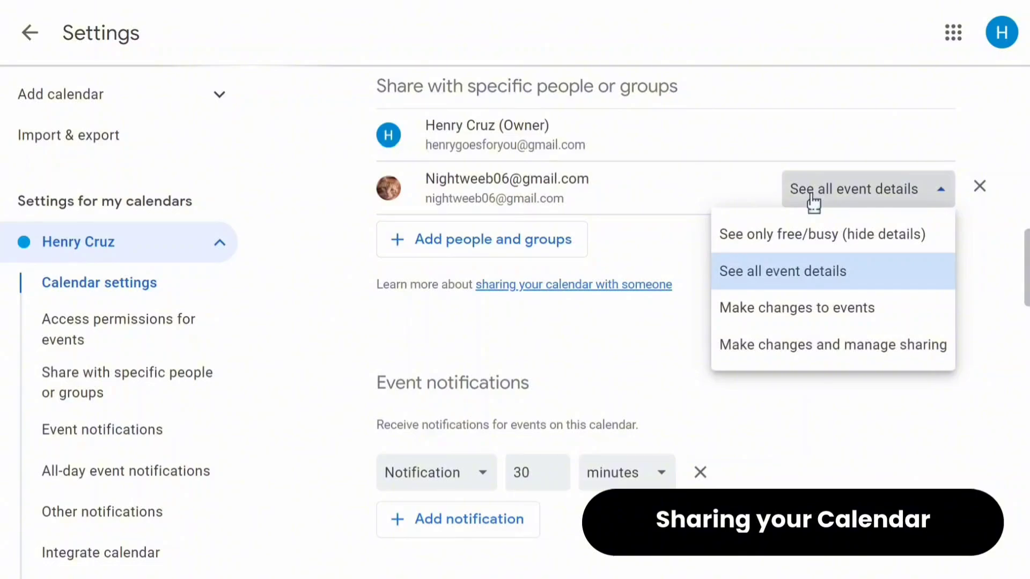
{"action": "left_click", "coordinate": [787, 310]}
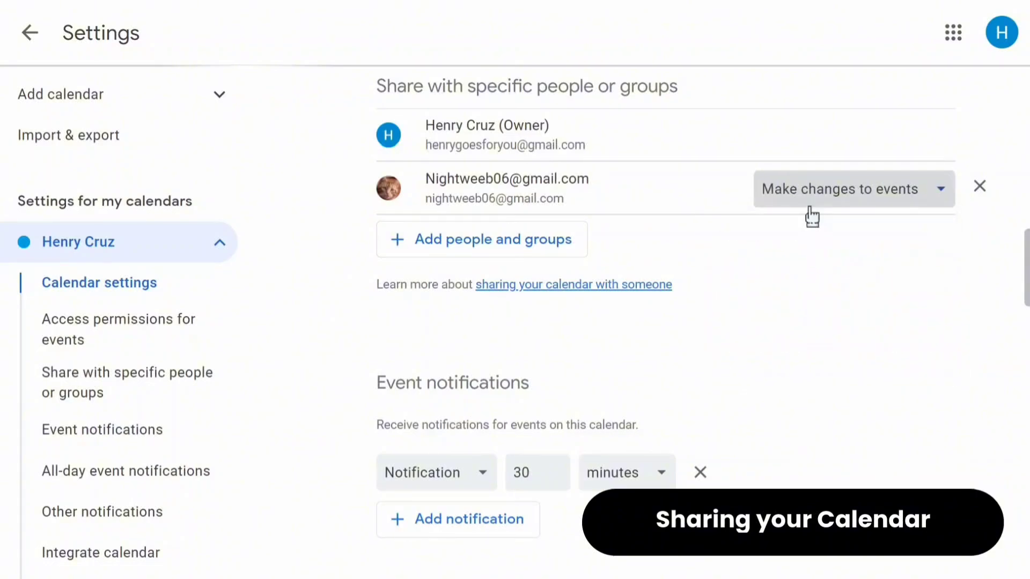
{"action": "left_click", "coordinate": [810, 206]}
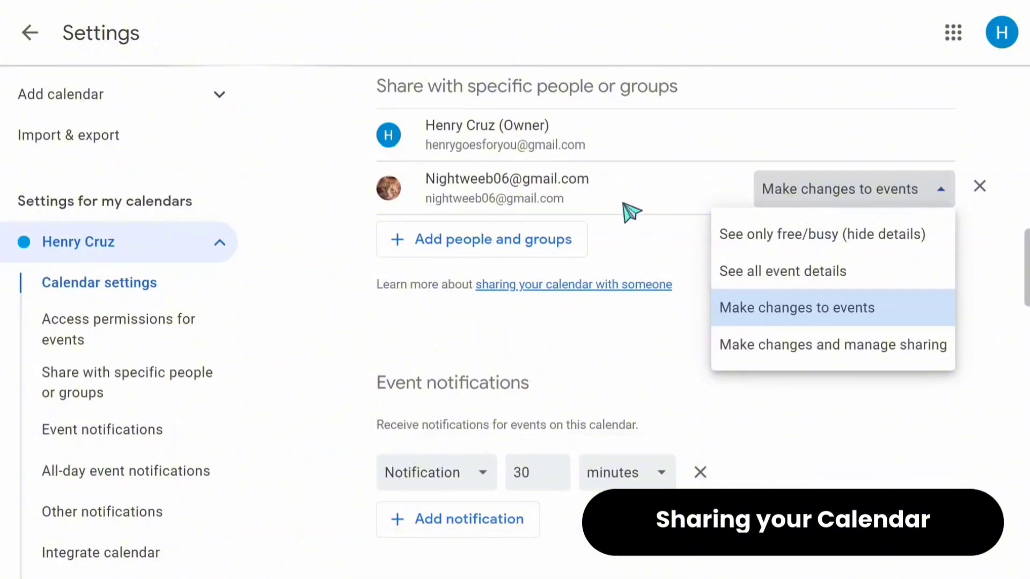
{"action": "left_click", "coordinate": [360, 201]}
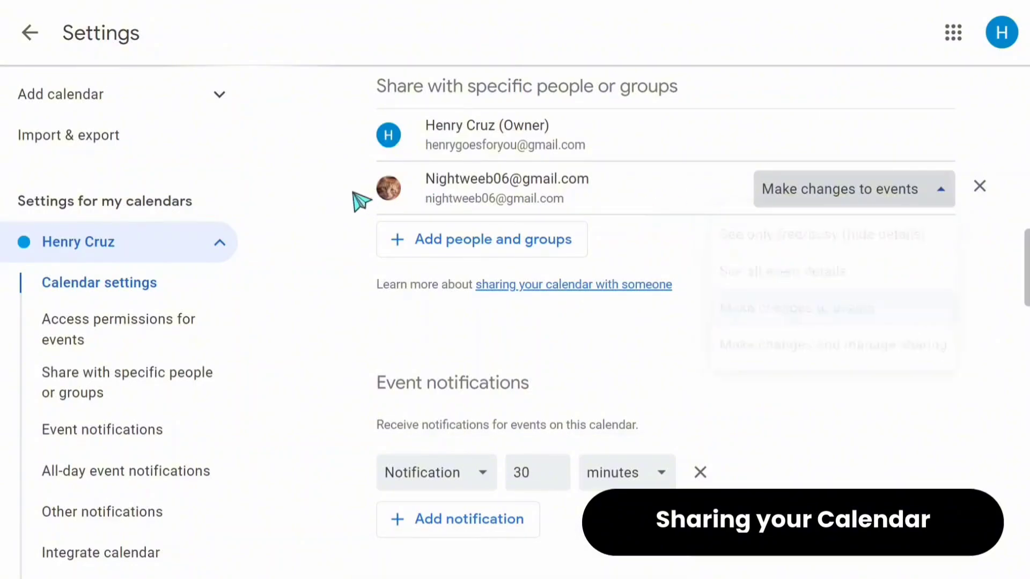
Make the calendar available to the public, accepting the visibility warning, and open the choices for how much event detail the public can see.
{"action": "scroll", "coordinate": [361, 201], "scroll_direction": "up", "scroll_amount": 5}
{"action": "scroll", "coordinate": [359, 201], "scroll_direction": "up", "scroll_amount": 1}
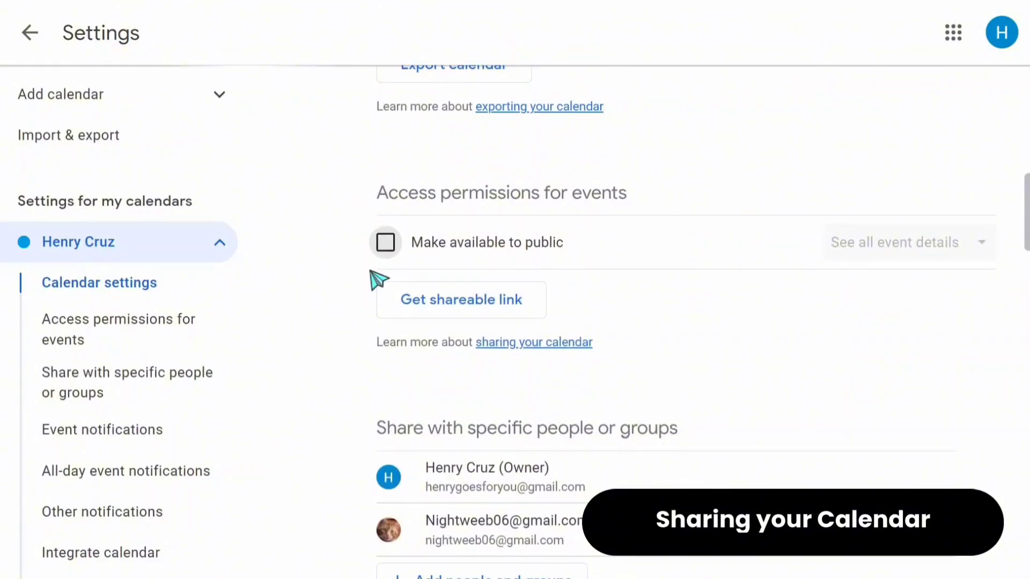
{"action": "left_click", "coordinate": [383, 241]}
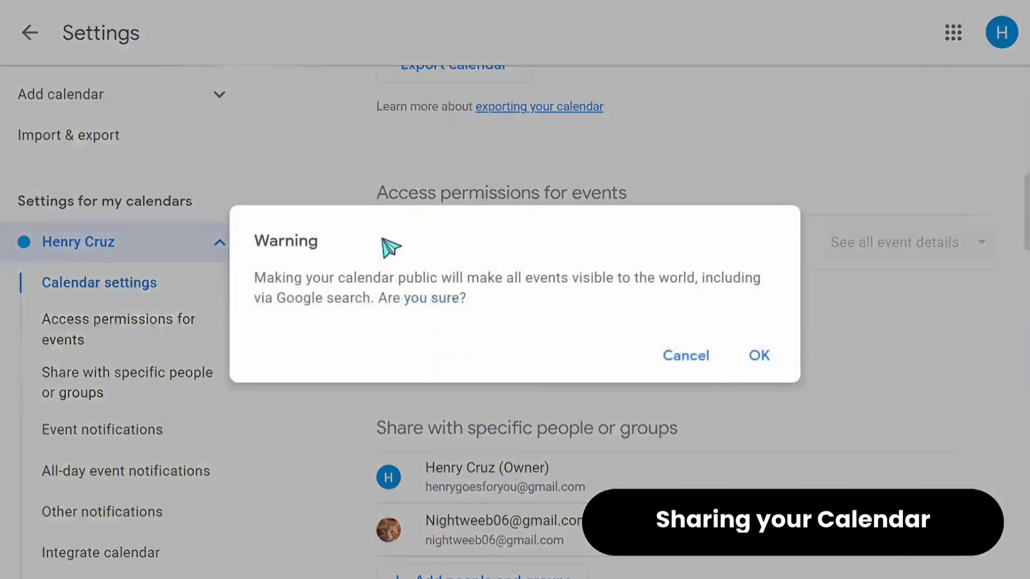
{"action": "left_click", "coordinate": [743, 349]}
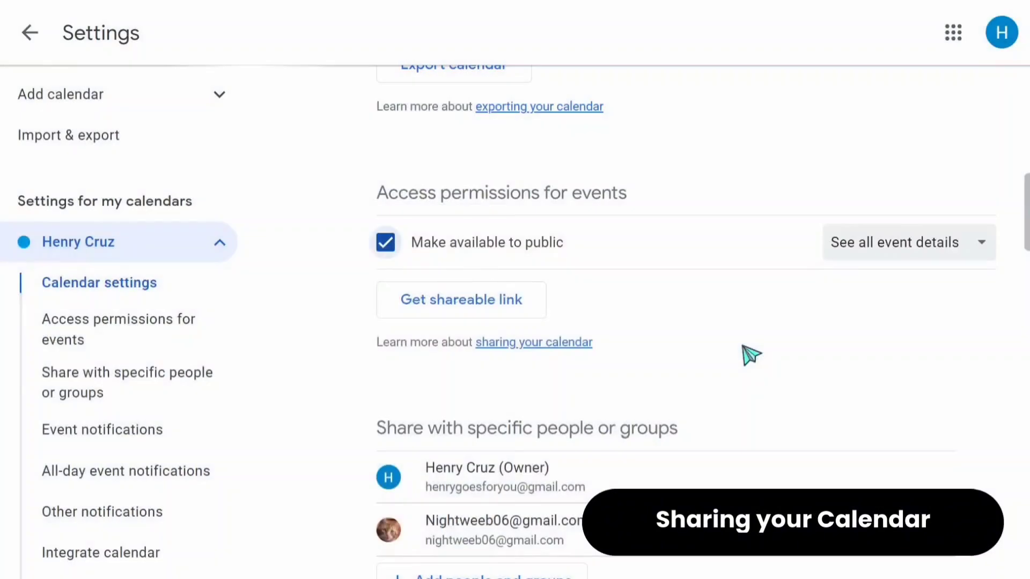
{"action": "left_click", "coordinate": [857, 252]}
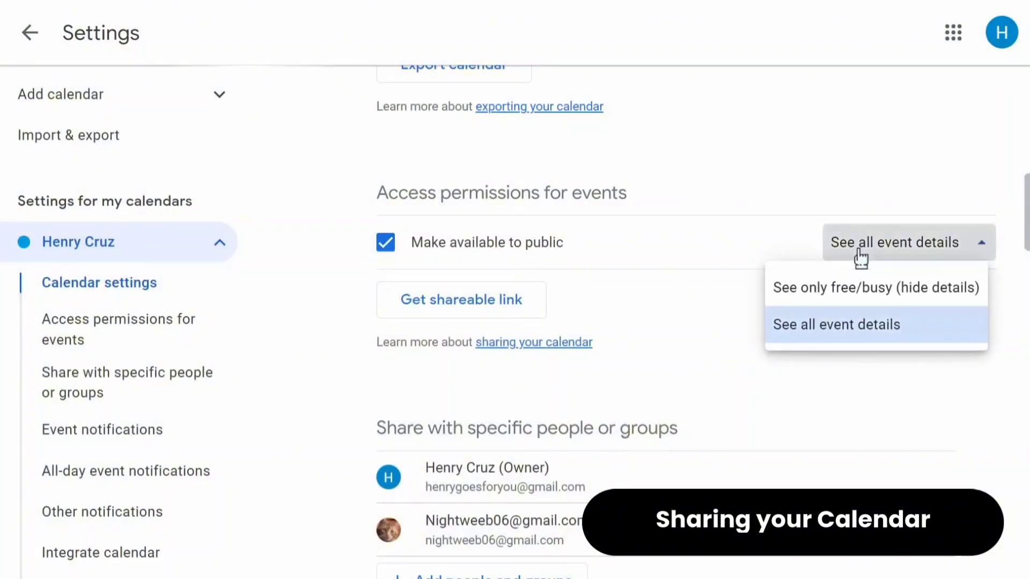